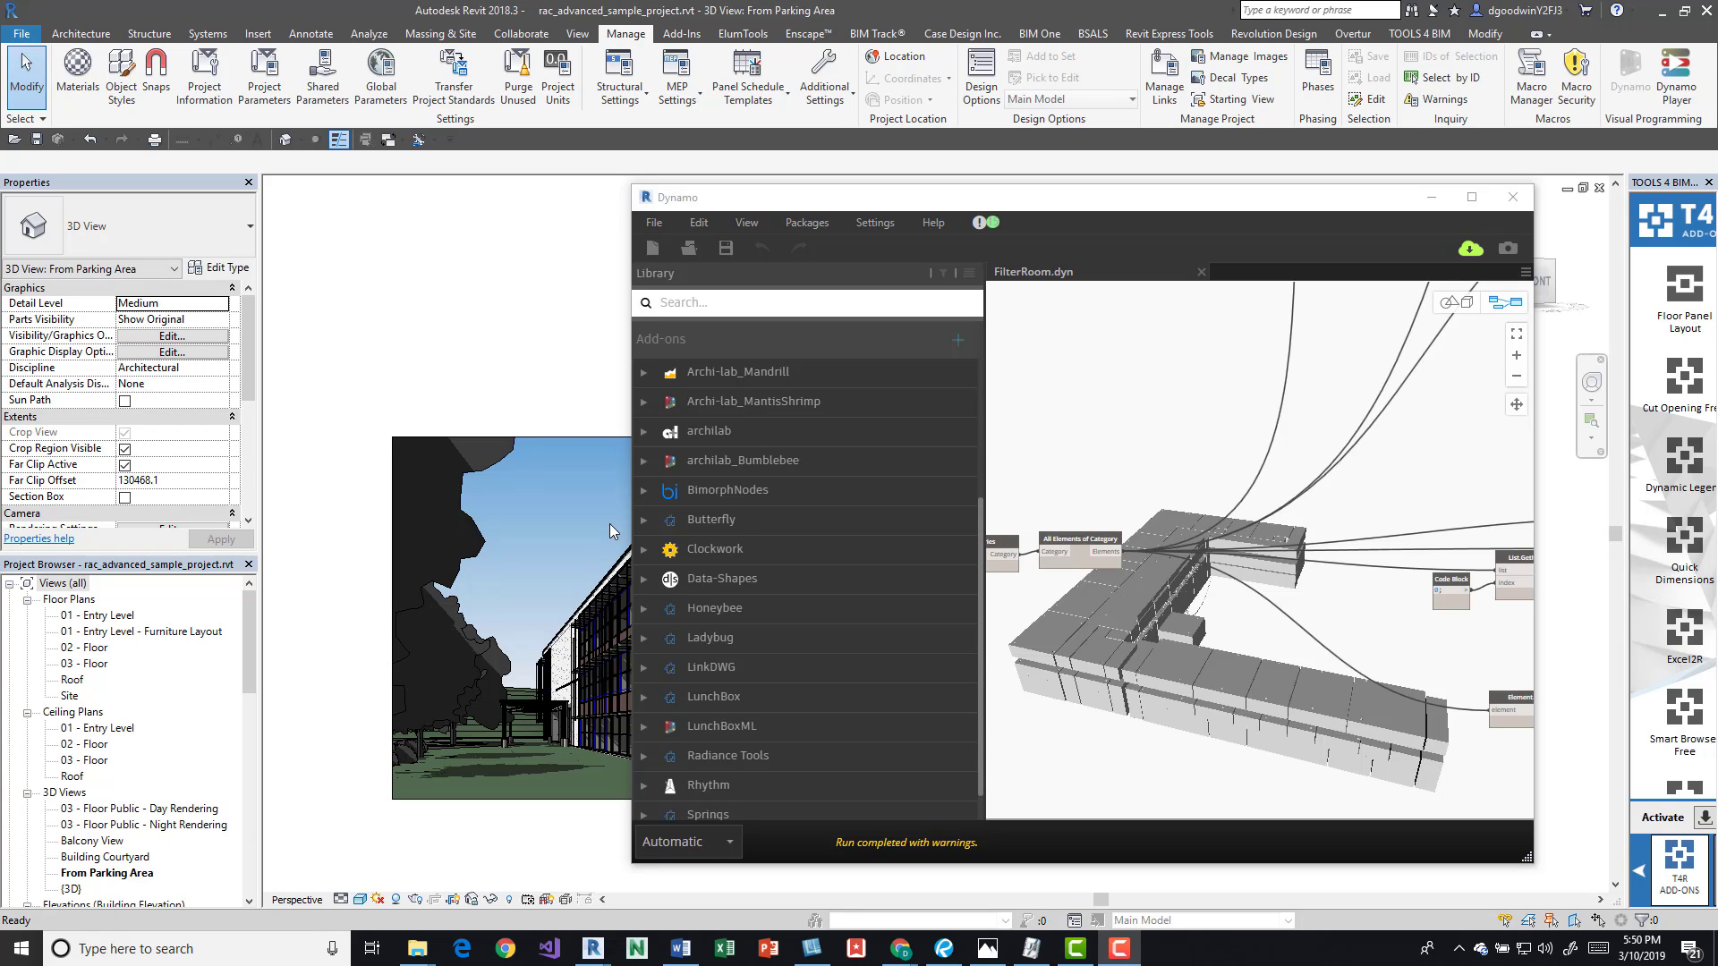
- Switch to the Word document "Learning Journey of BIM and ML" and read its outline from 01 Resources and Project to 10 Input new information through site
{"action": "key", "text": "alt+Tab"}
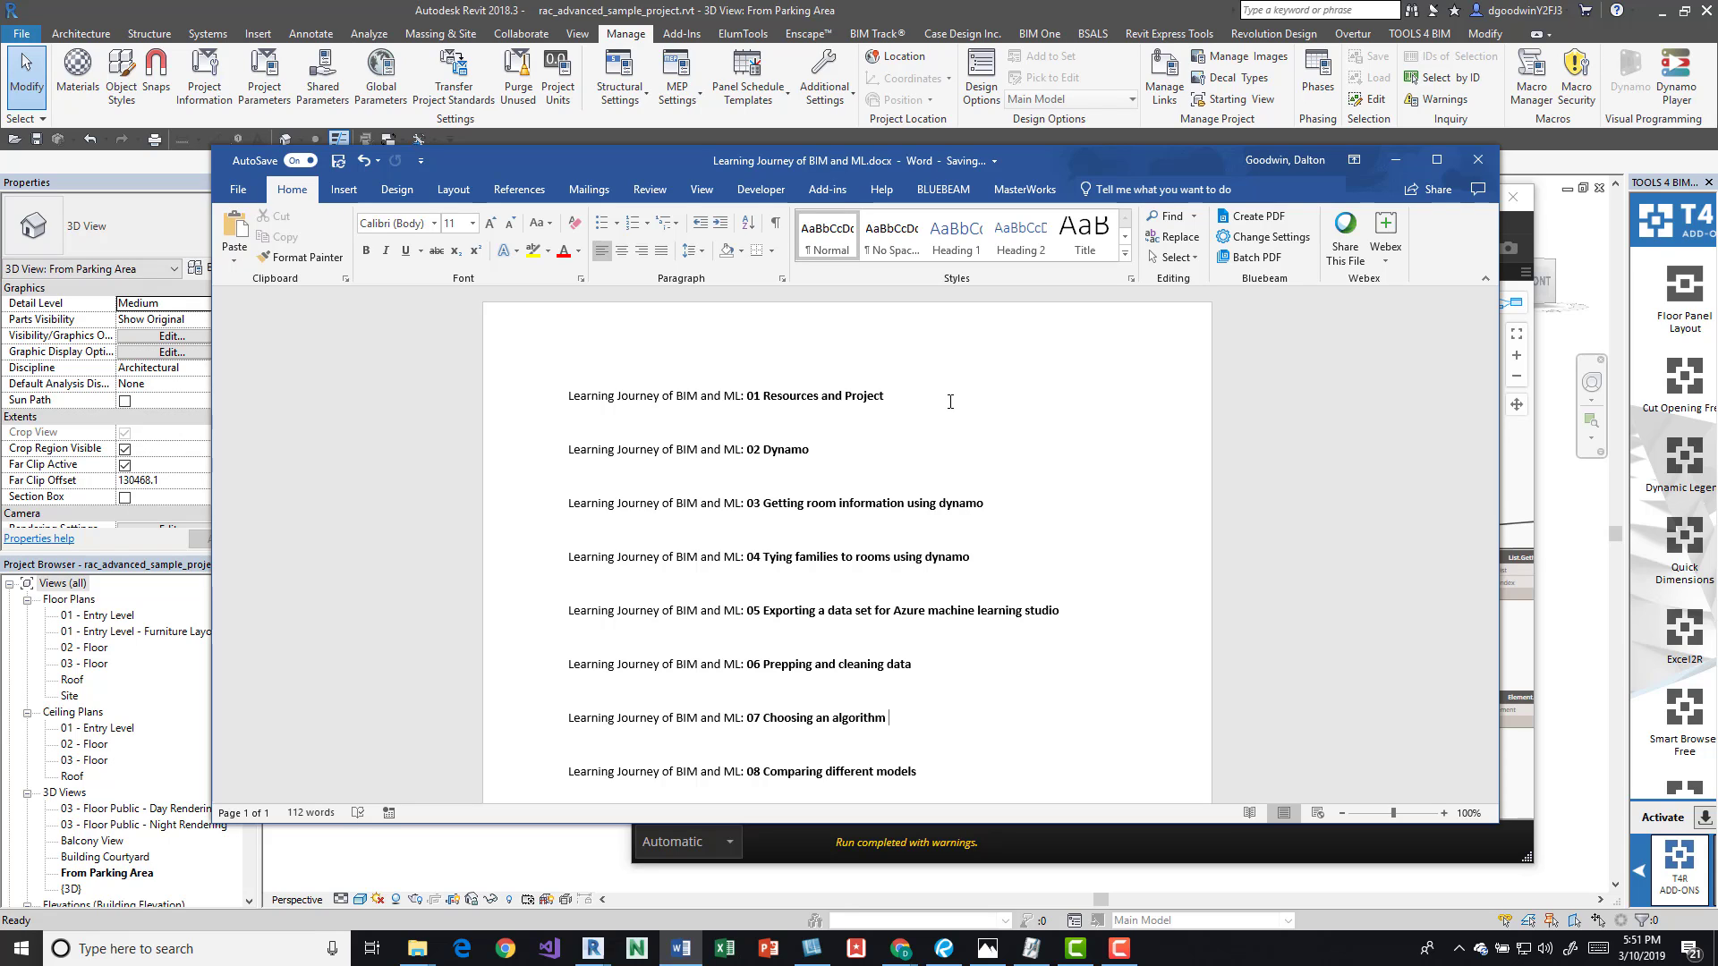
{"action": "scroll", "coordinate": [828, 432], "scroll_direction": "down", "scroll_amount": 2}
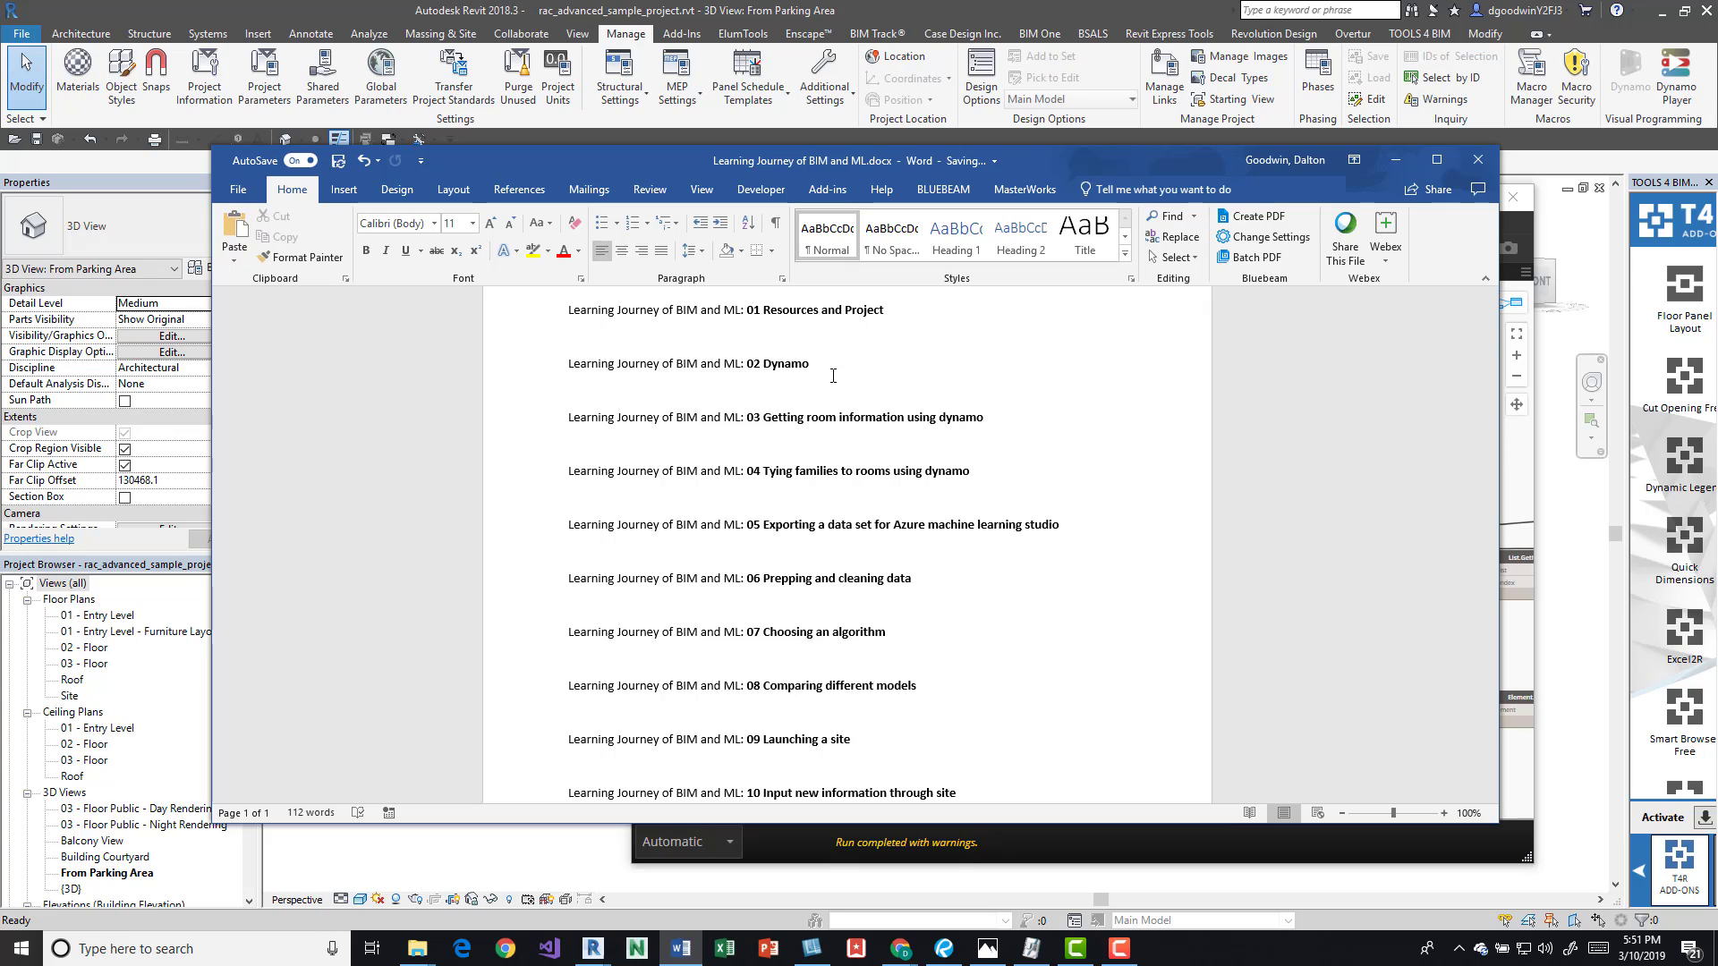
{"action": "scroll", "coordinate": [831, 349], "scroll_direction": "down", "scroll_amount": 1}
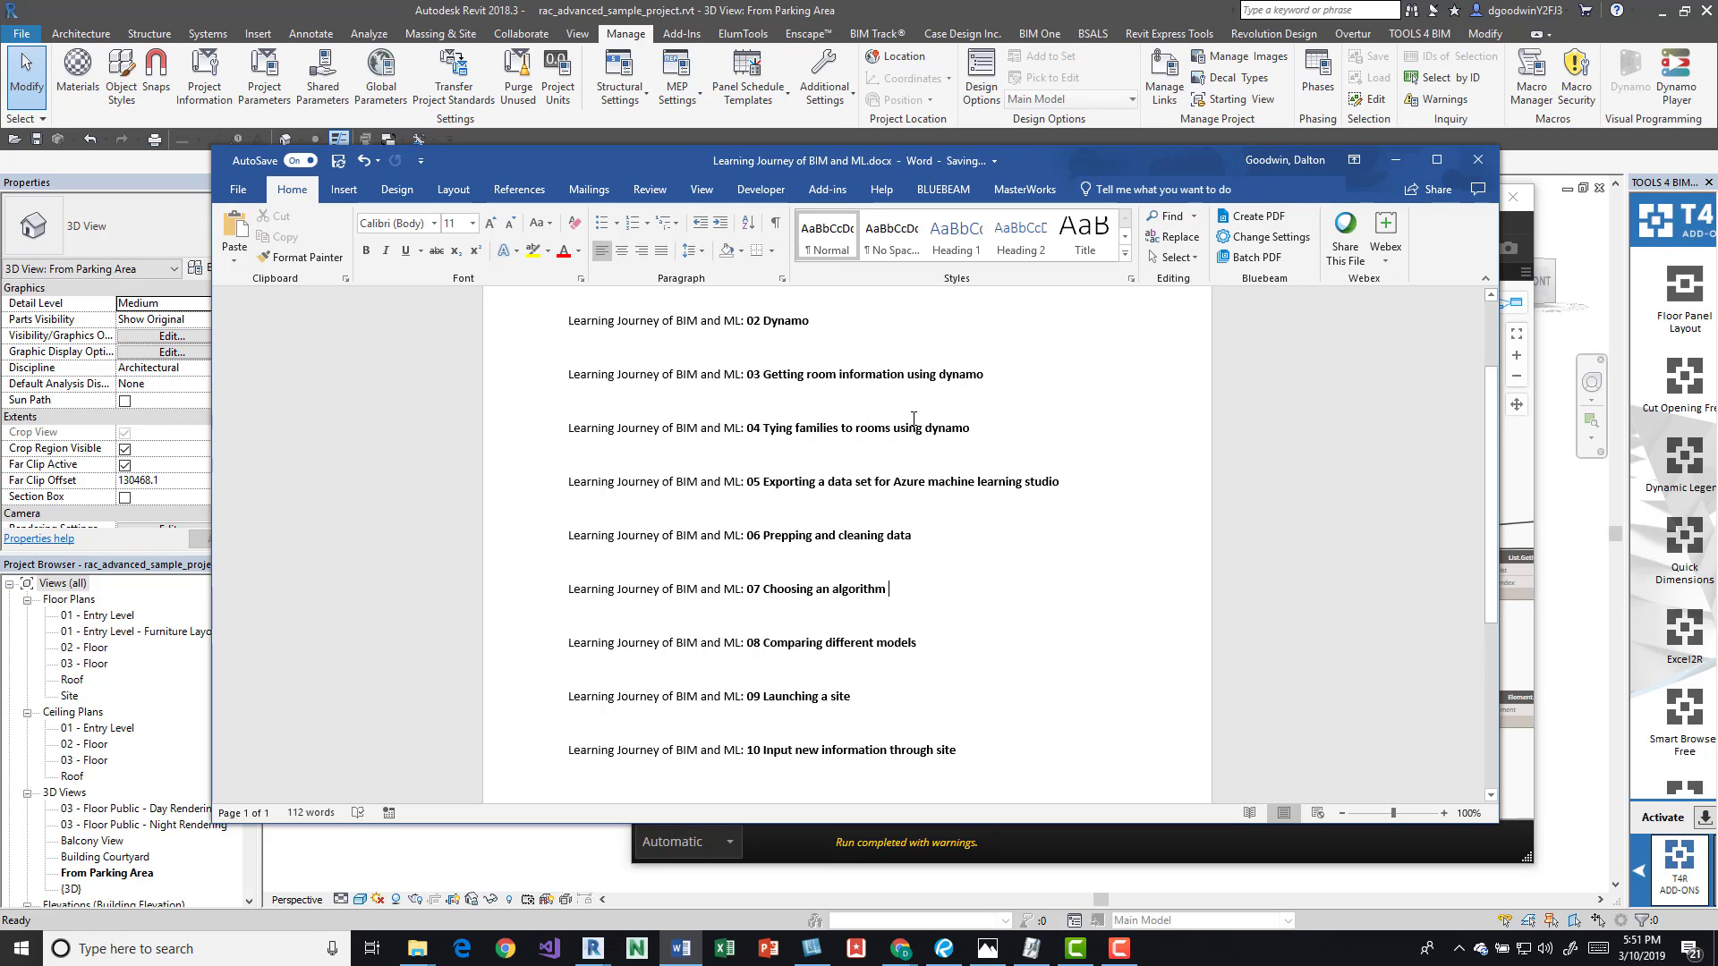
{"action": "scroll", "coordinate": [914, 417], "scroll_direction": "down", "scroll_amount": 1}
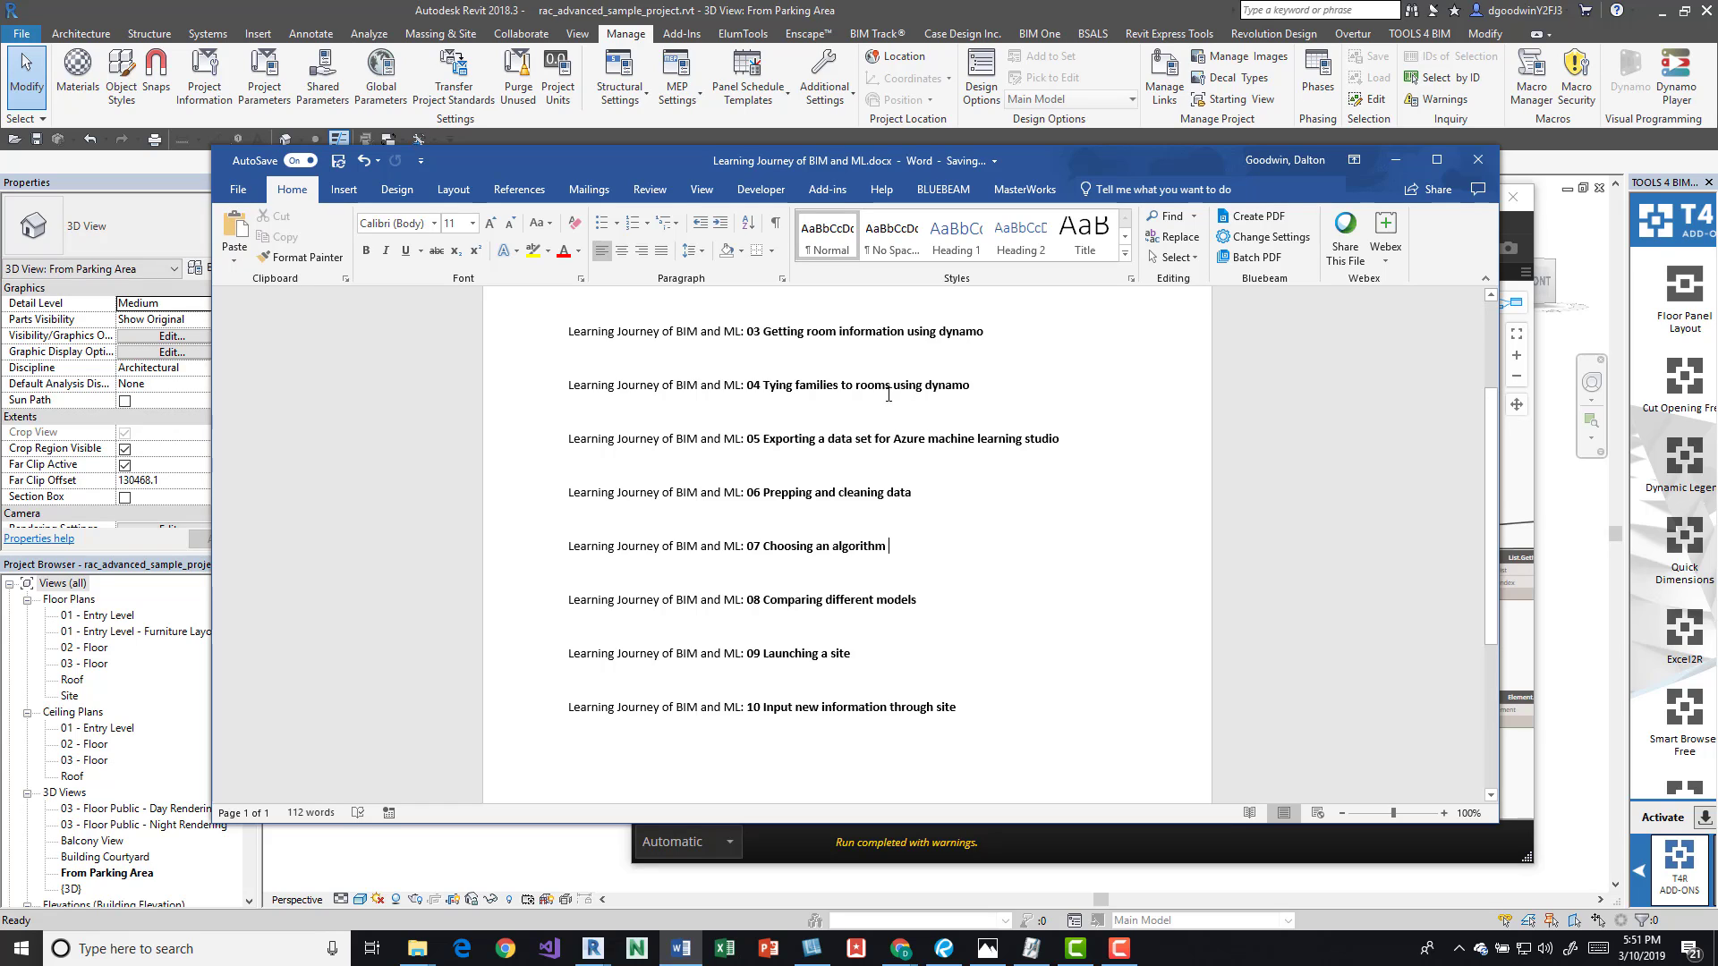
{"action": "scroll", "coordinate": [889, 394], "scroll_direction": "down", "scroll_amount": 2}
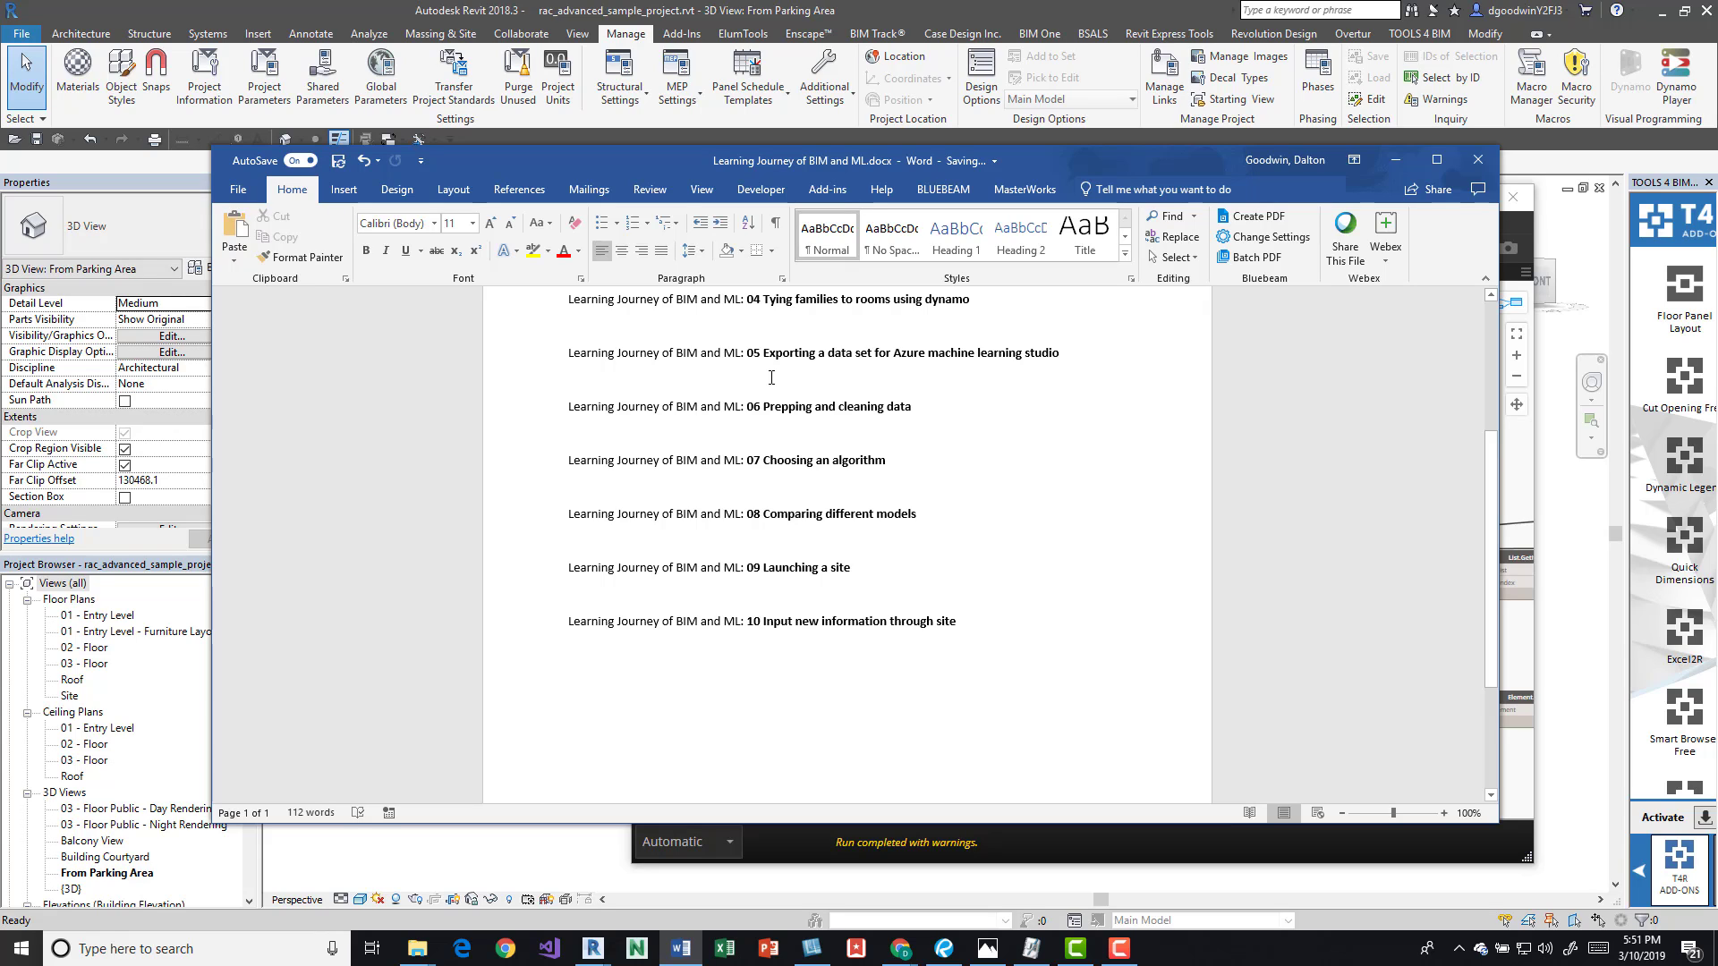
{"action": "scroll", "coordinate": [772, 377], "scroll_direction": "down", "scroll_amount": 1}
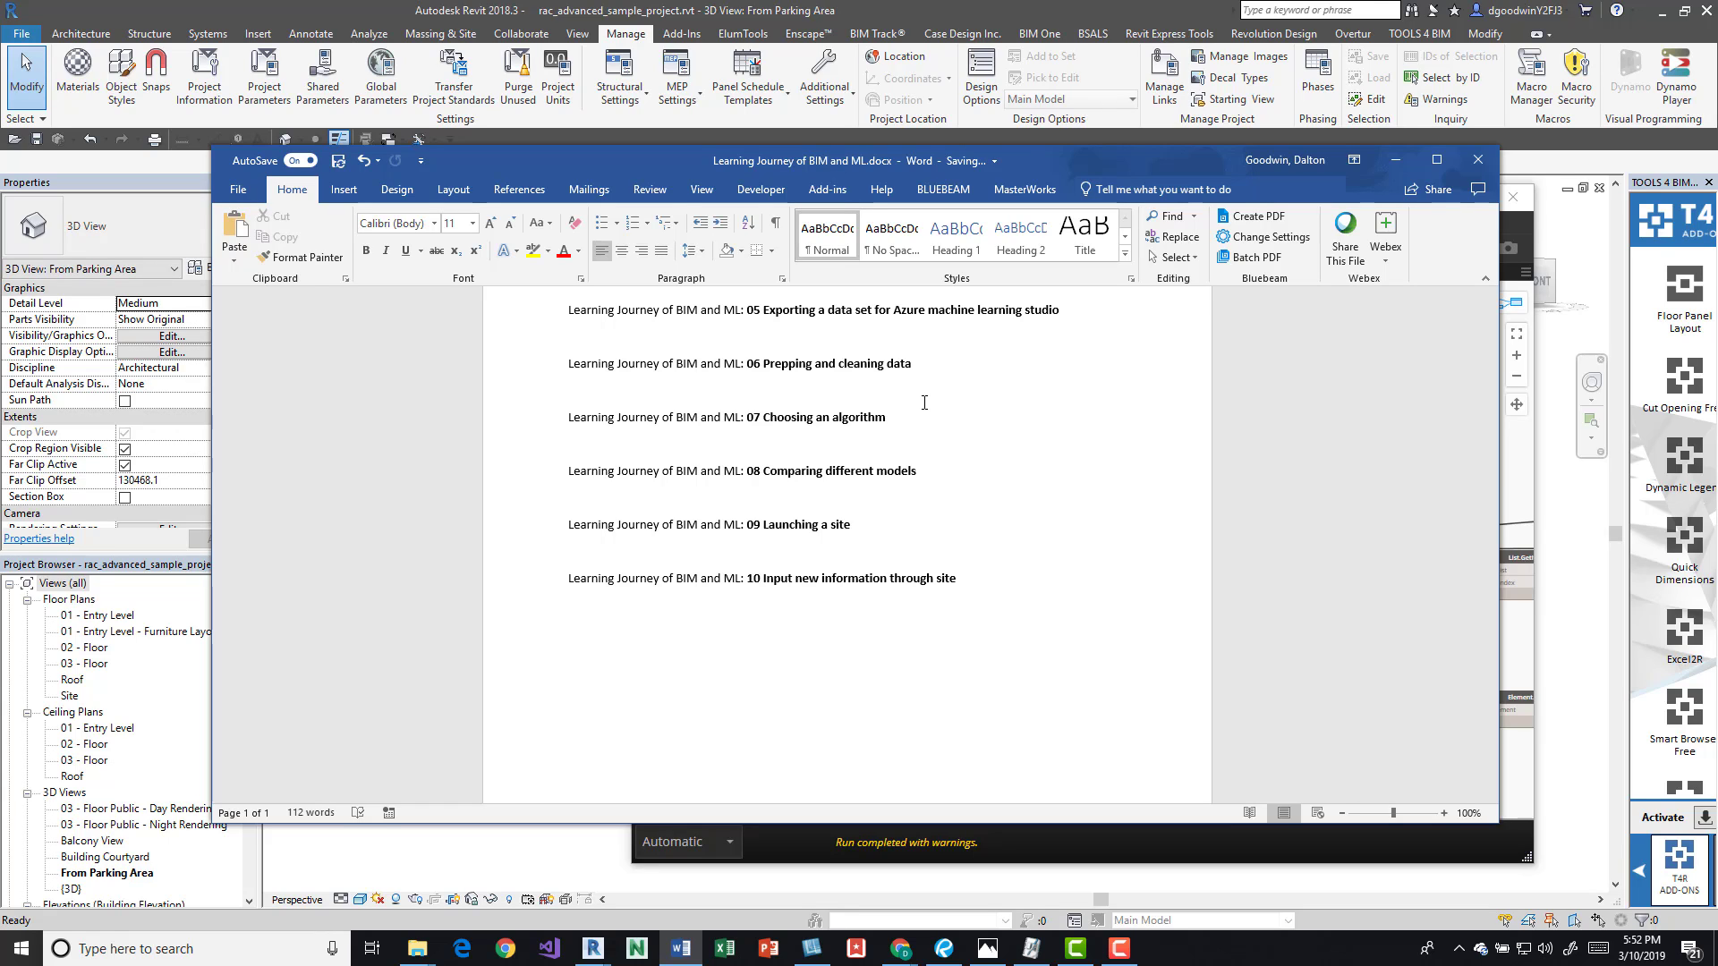
{"action": "left_click", "coordinate": [923, 472]}
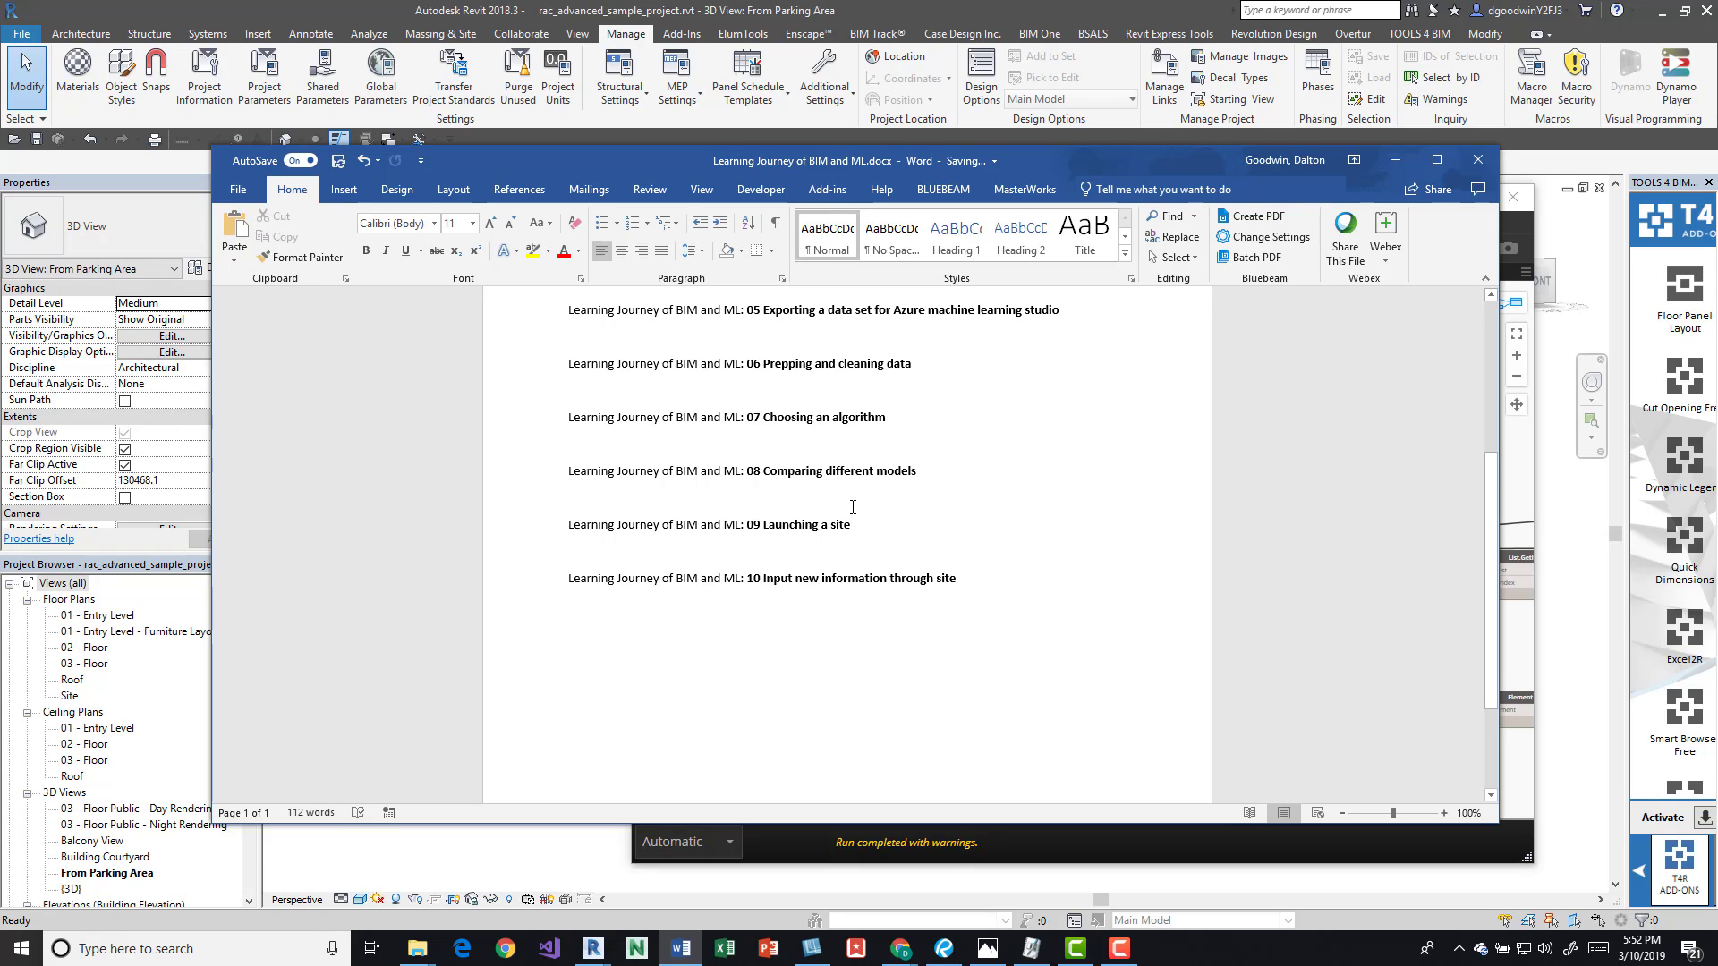
{"action": "scroll", "coordinate": [868, 483], "scroll_direction": "down", "scroll_amount": 1}
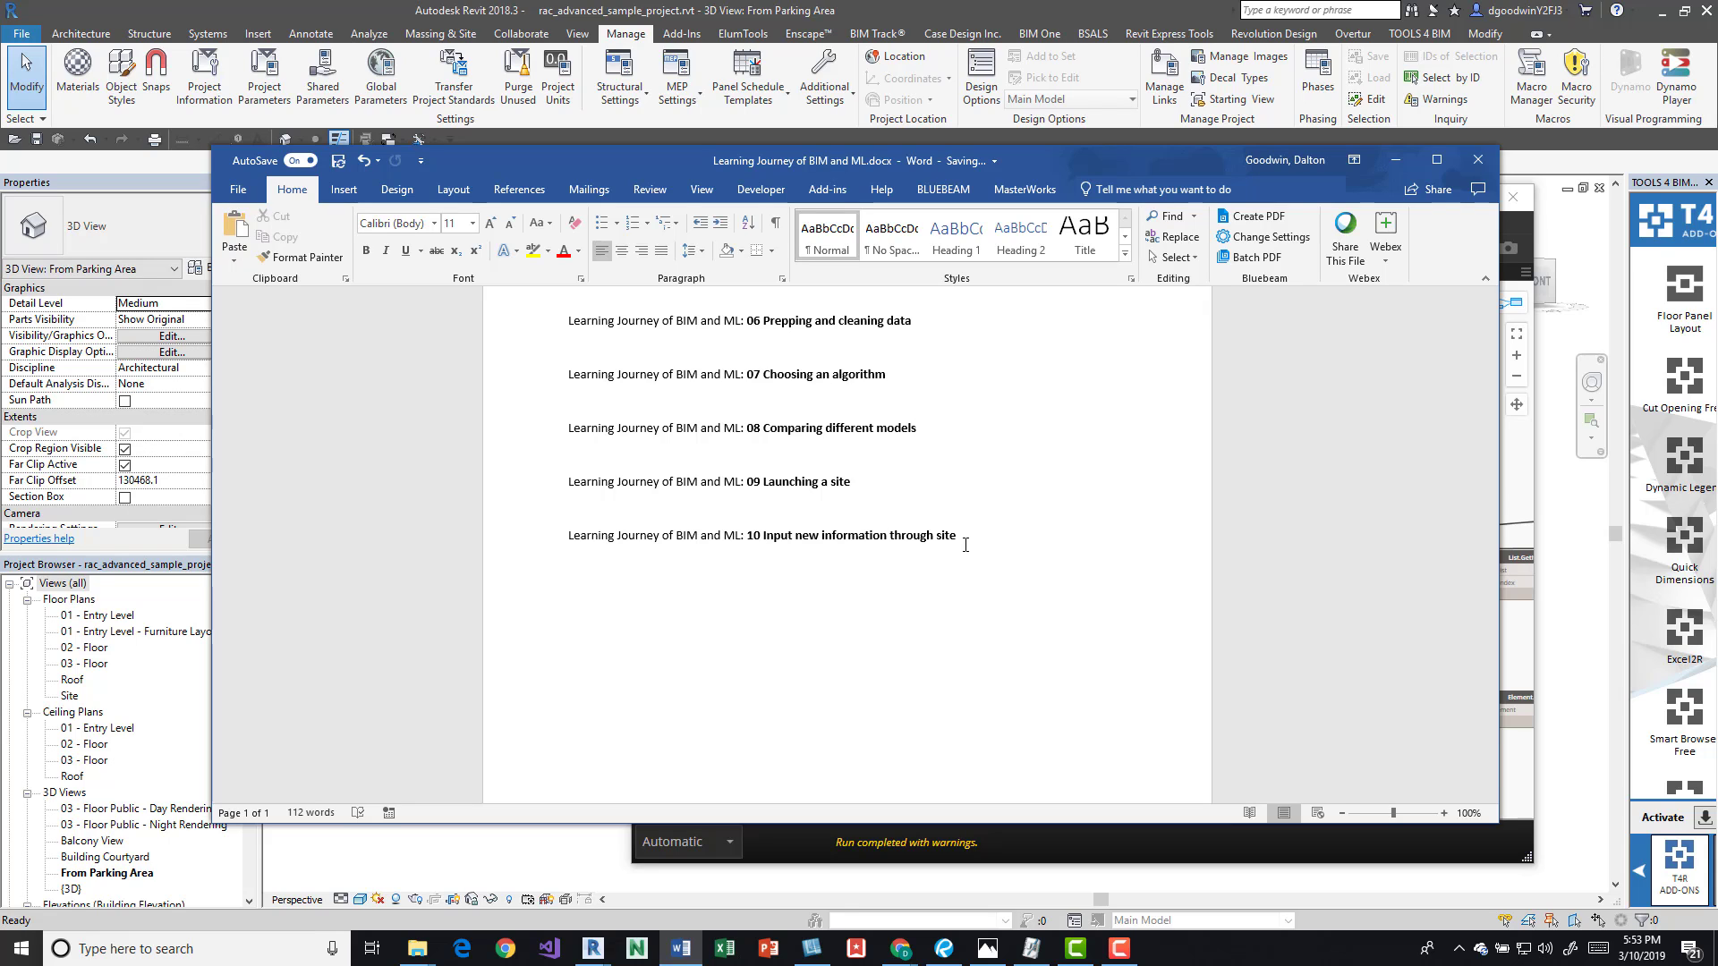
{"action": "scroll", "coordinate": [965, 544], "scroll_direction": "up", "scroll_amount": 2}
{"action": "left_click", "coordinate": [965, 545]}
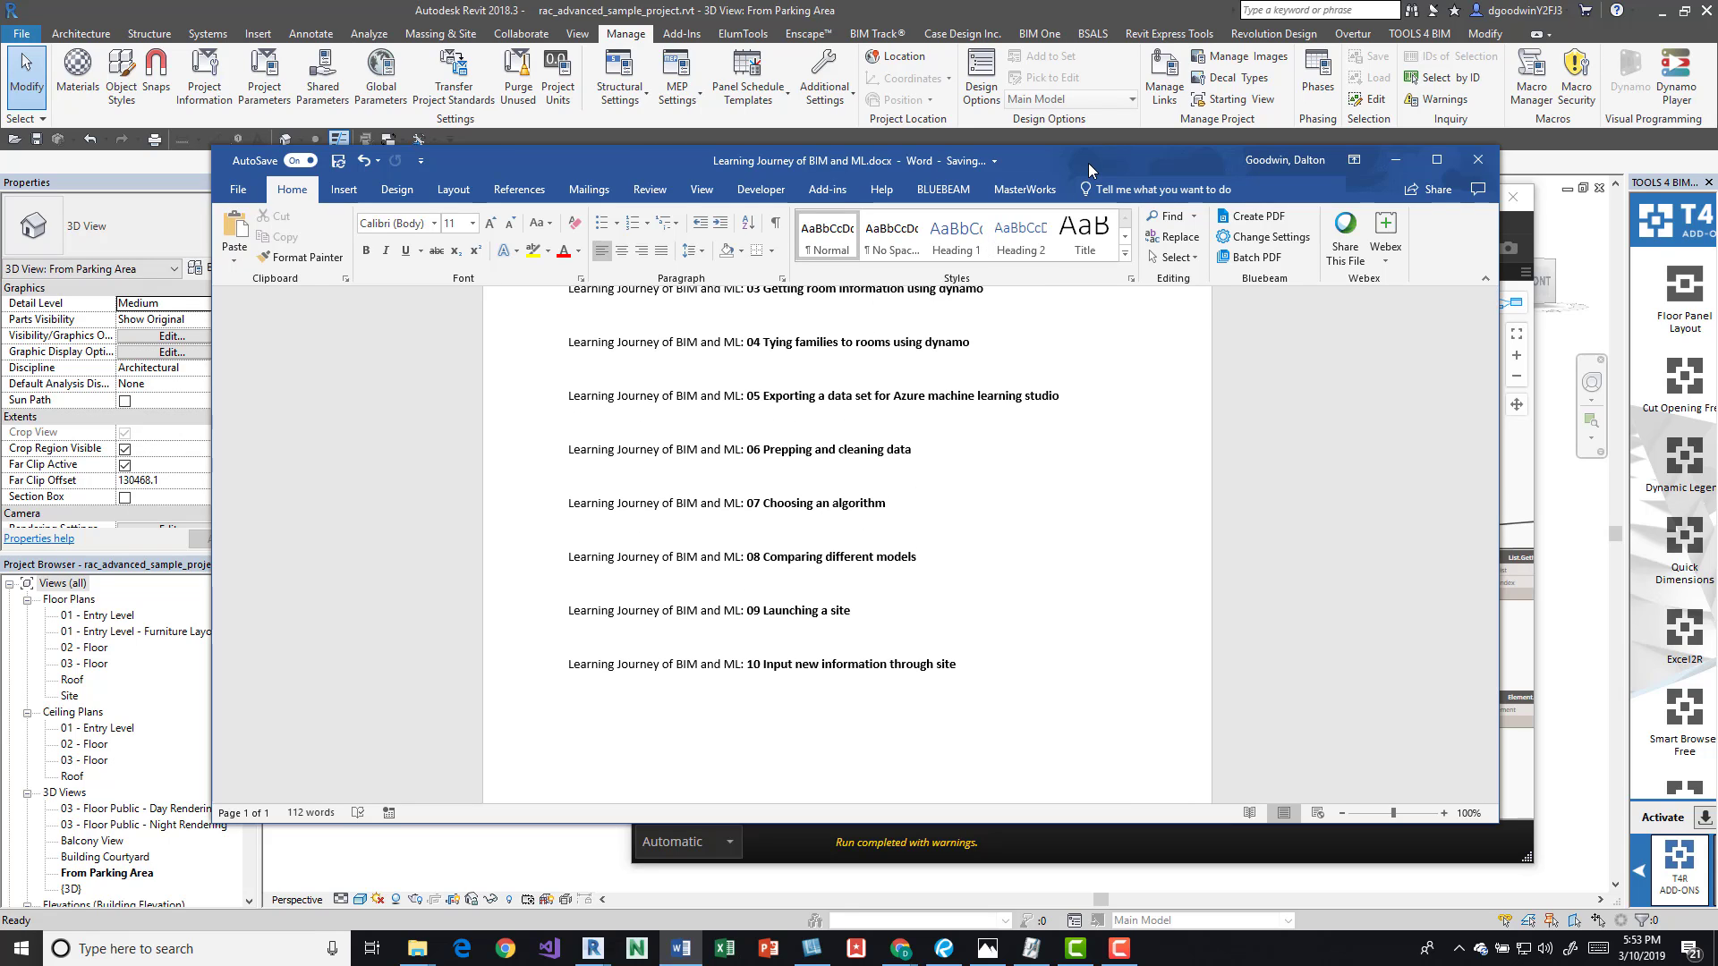
{"action": "left_click", "coordinate": [1395, 161]}
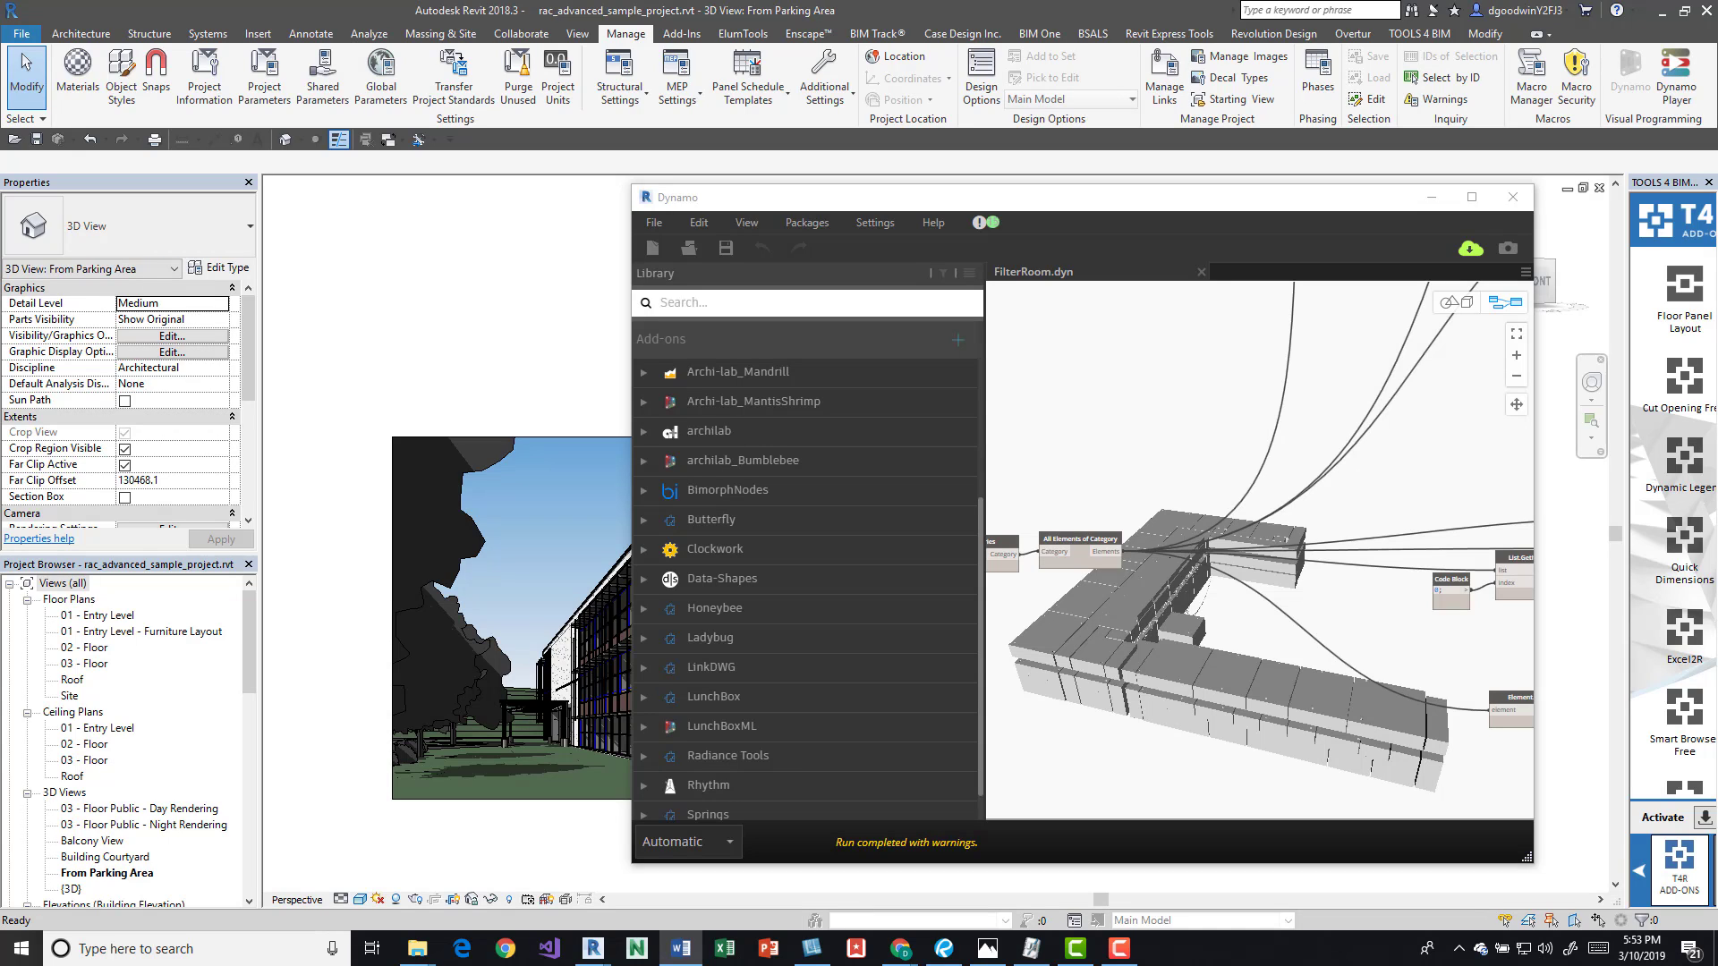
- Switch to the Chrome browser and examine the instructor, reviews and syllabus sections of Coursera's Stanford Machine Learning course
{"action": "key", "text": "alt+Tab"}
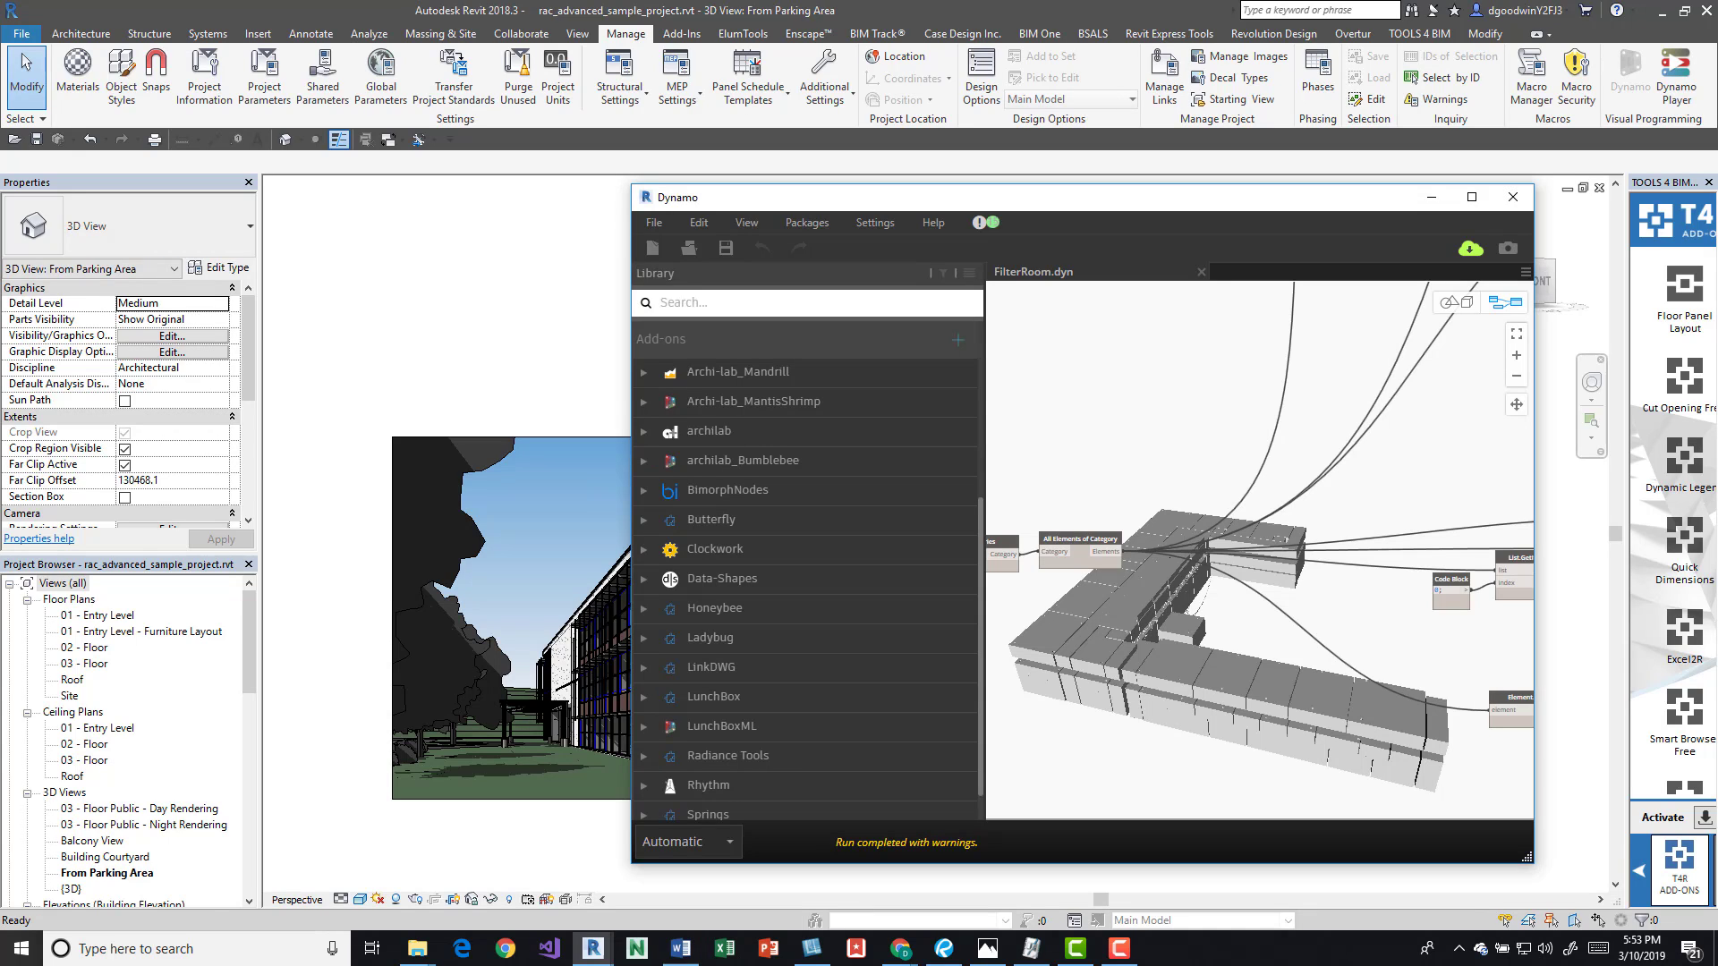
{"action": "key", "text": "alt+Tab"}
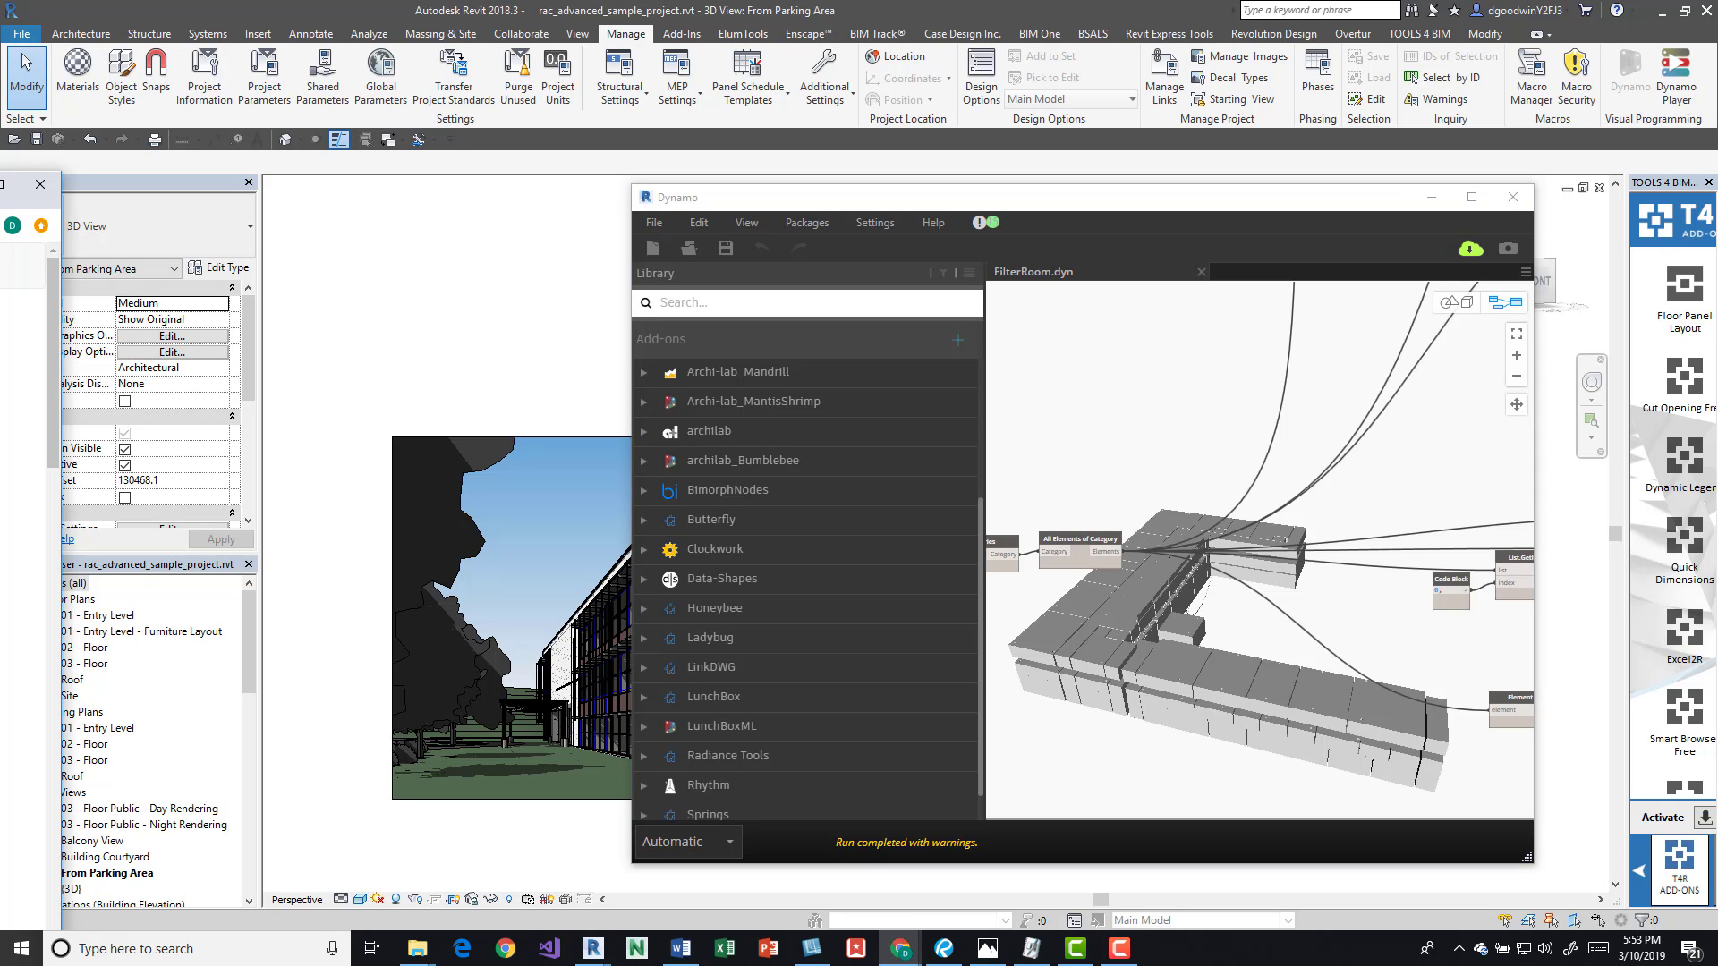
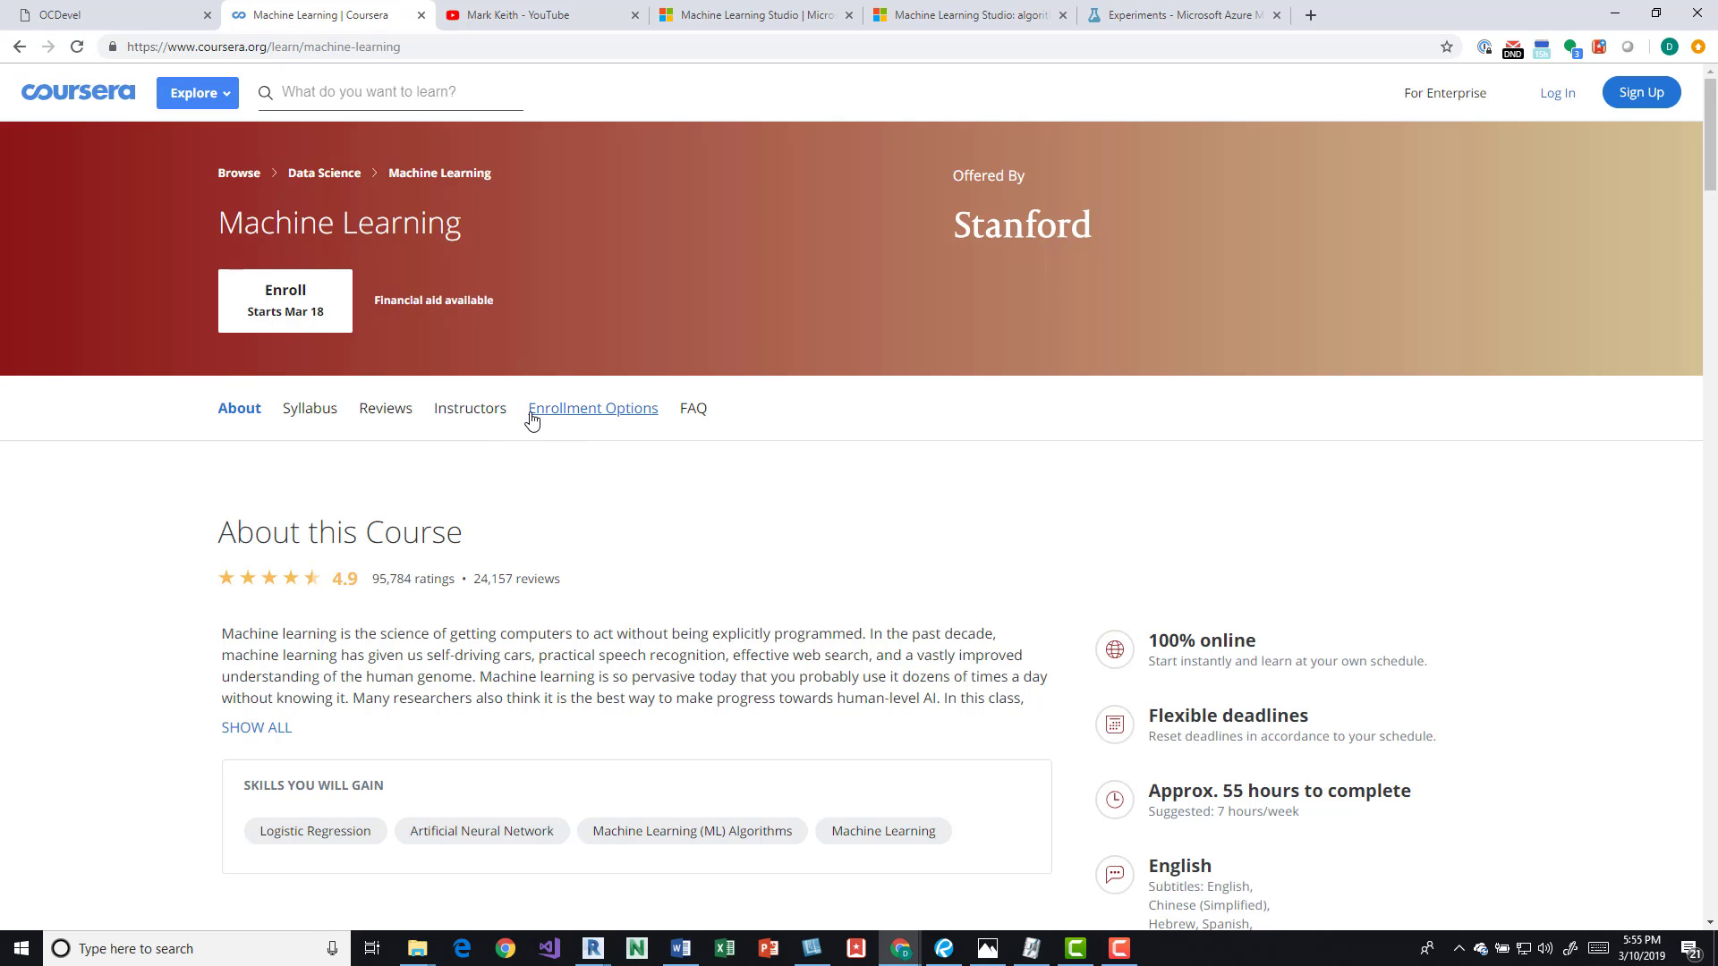
{"action": "left_click", "coordinate": [478, 414]}
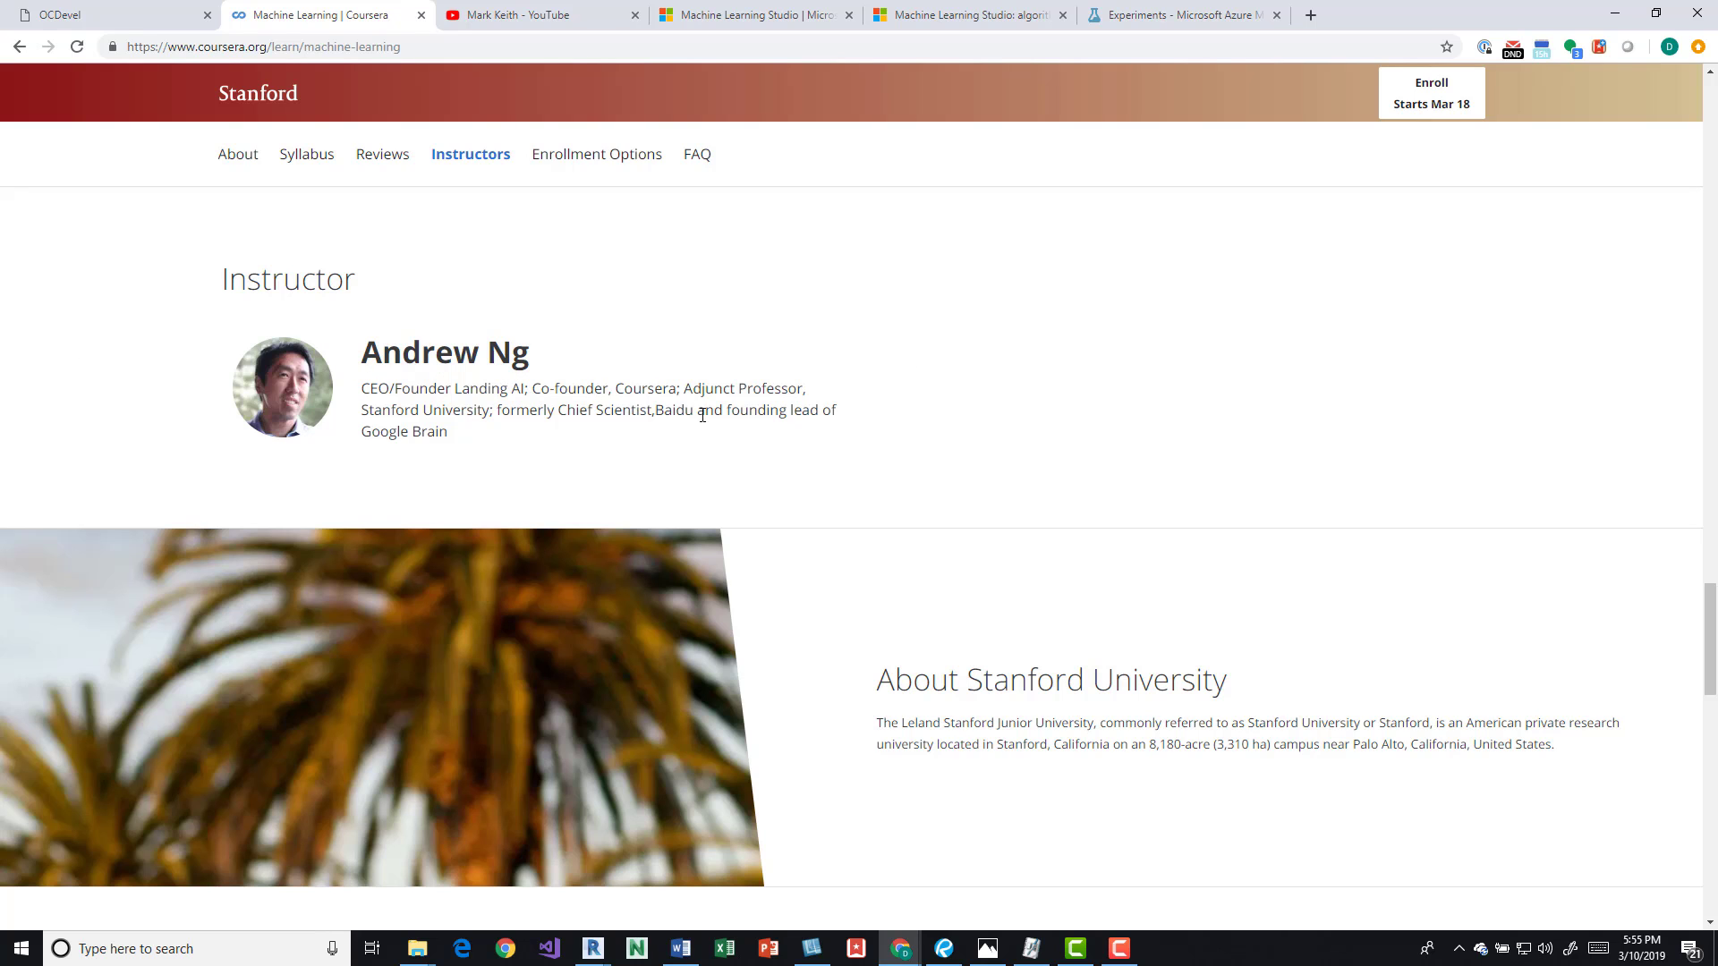
{"action": "scroll", "coordinate": [636, 442], "scroll_direction": "down", "scroll_amount": 3}
{"action": "scroll", "coordinate": [841, 471], "scroll_direction": "up", "scroll_amount": 4}
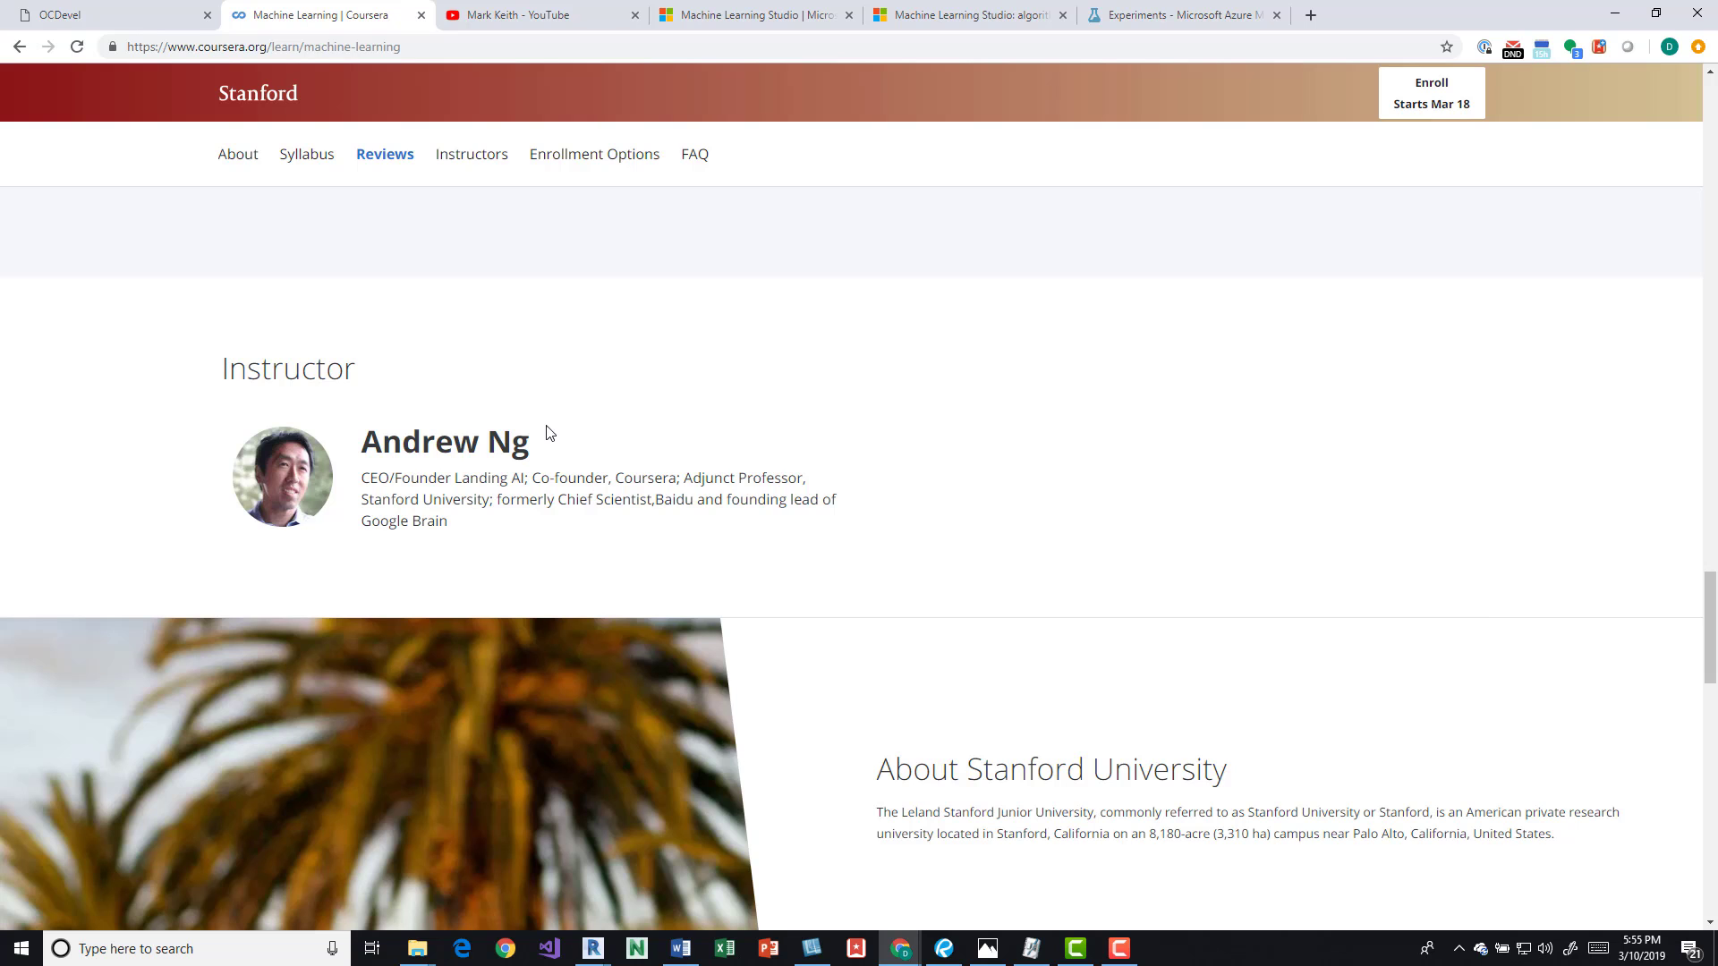
{"action": "scroll", "coordinate": [540, 251], "scroll_direction": "up", "scroll_amount": 4}
{"action": "scroll", "coordinate": [381, 271], "scroll_direction": "up", "scroll_amount": 3}
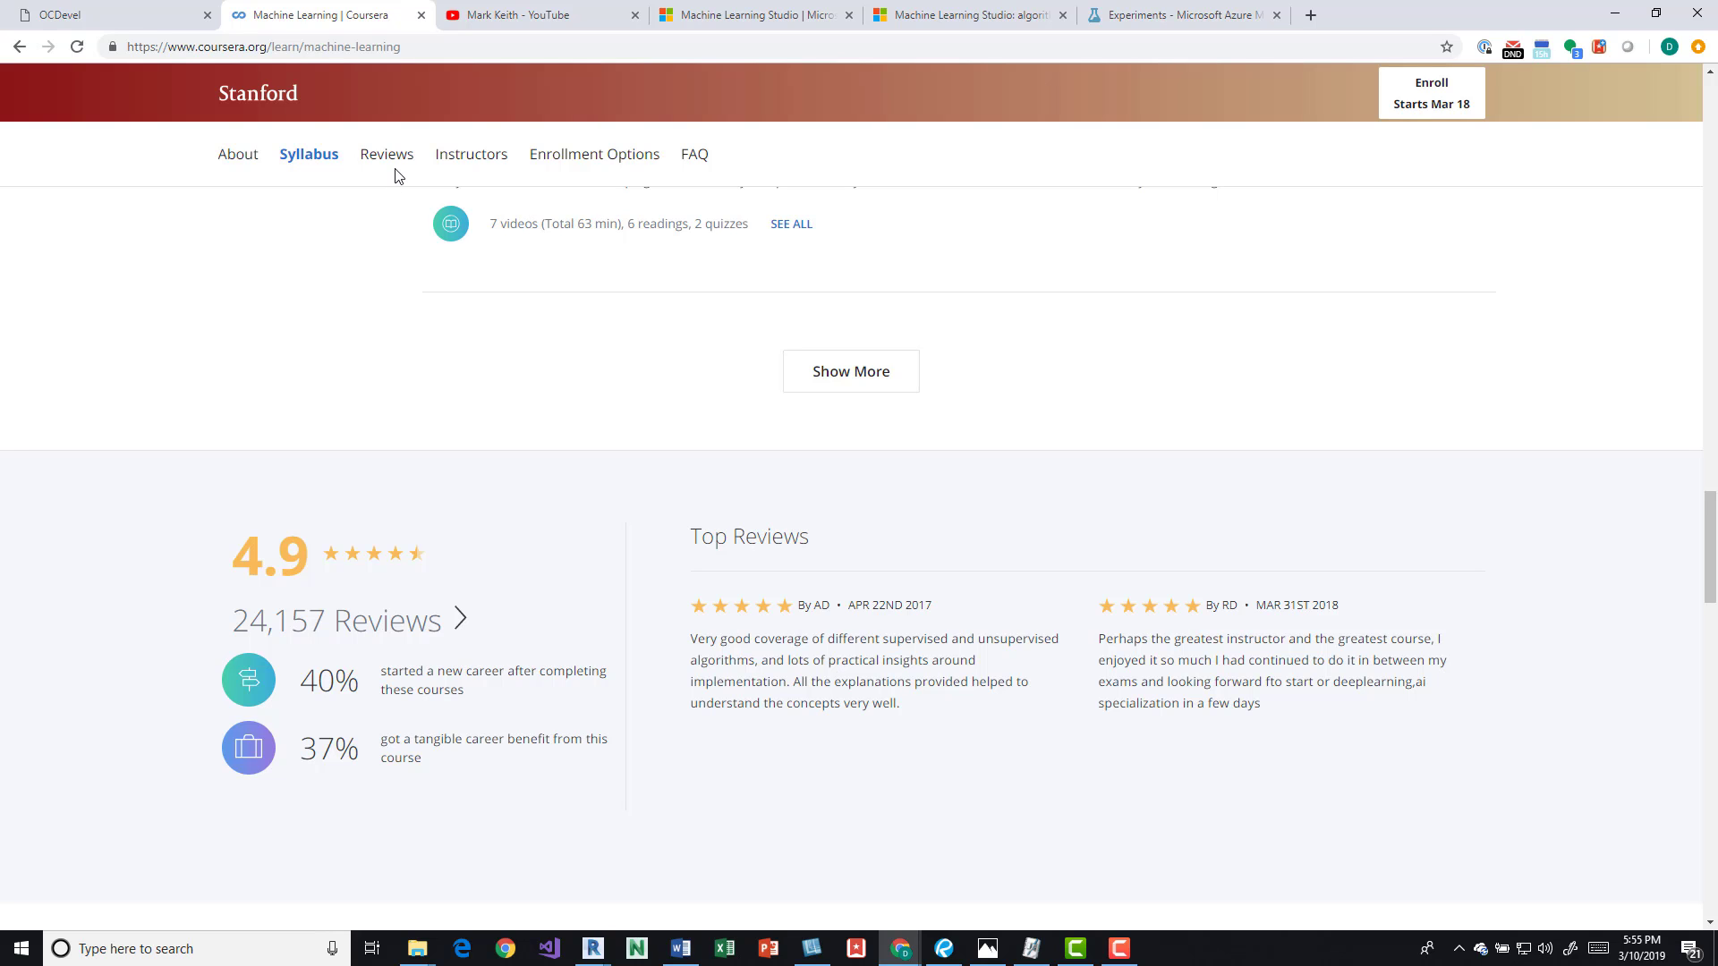
{"action": "scroll", "coordinate": [376, 247], "scroll_direction": "up", "scroll_amount": 5}
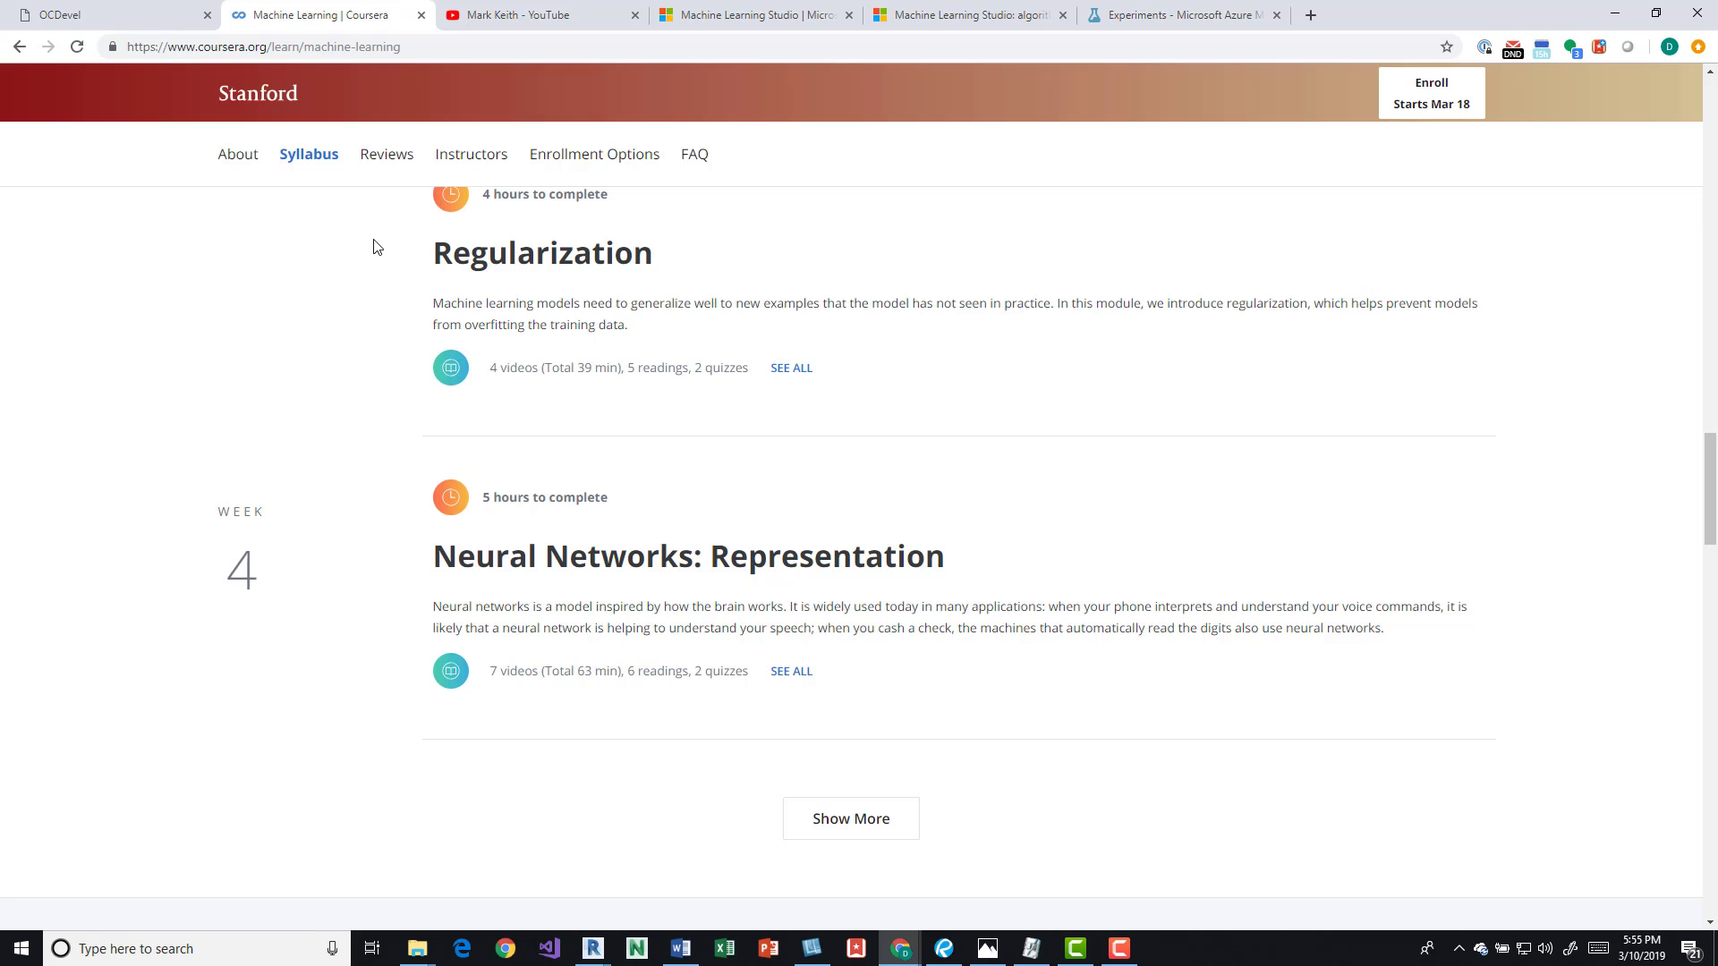
- Open the Azure Machine Learning Studio playlist from the BOLD Data Analytics YouTube channel and look through its video list
{"action": "left_click", "coordinate": [537, 12]}
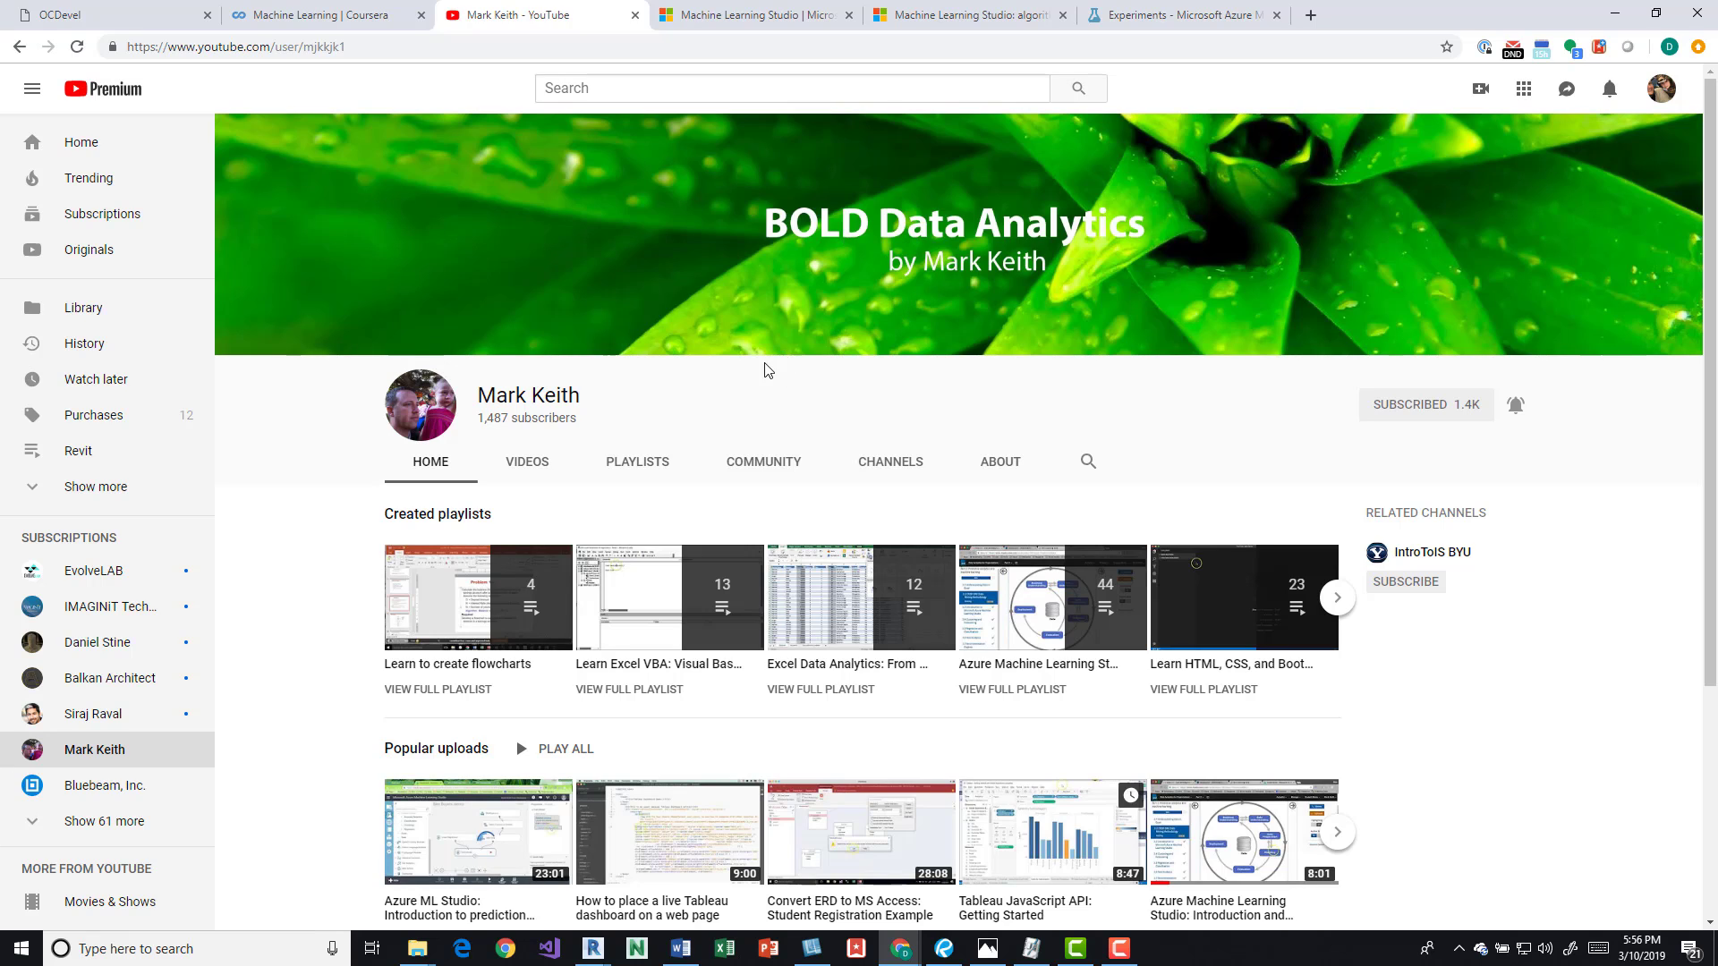
{"action": "left_click", "coordinate": [641, 466]}
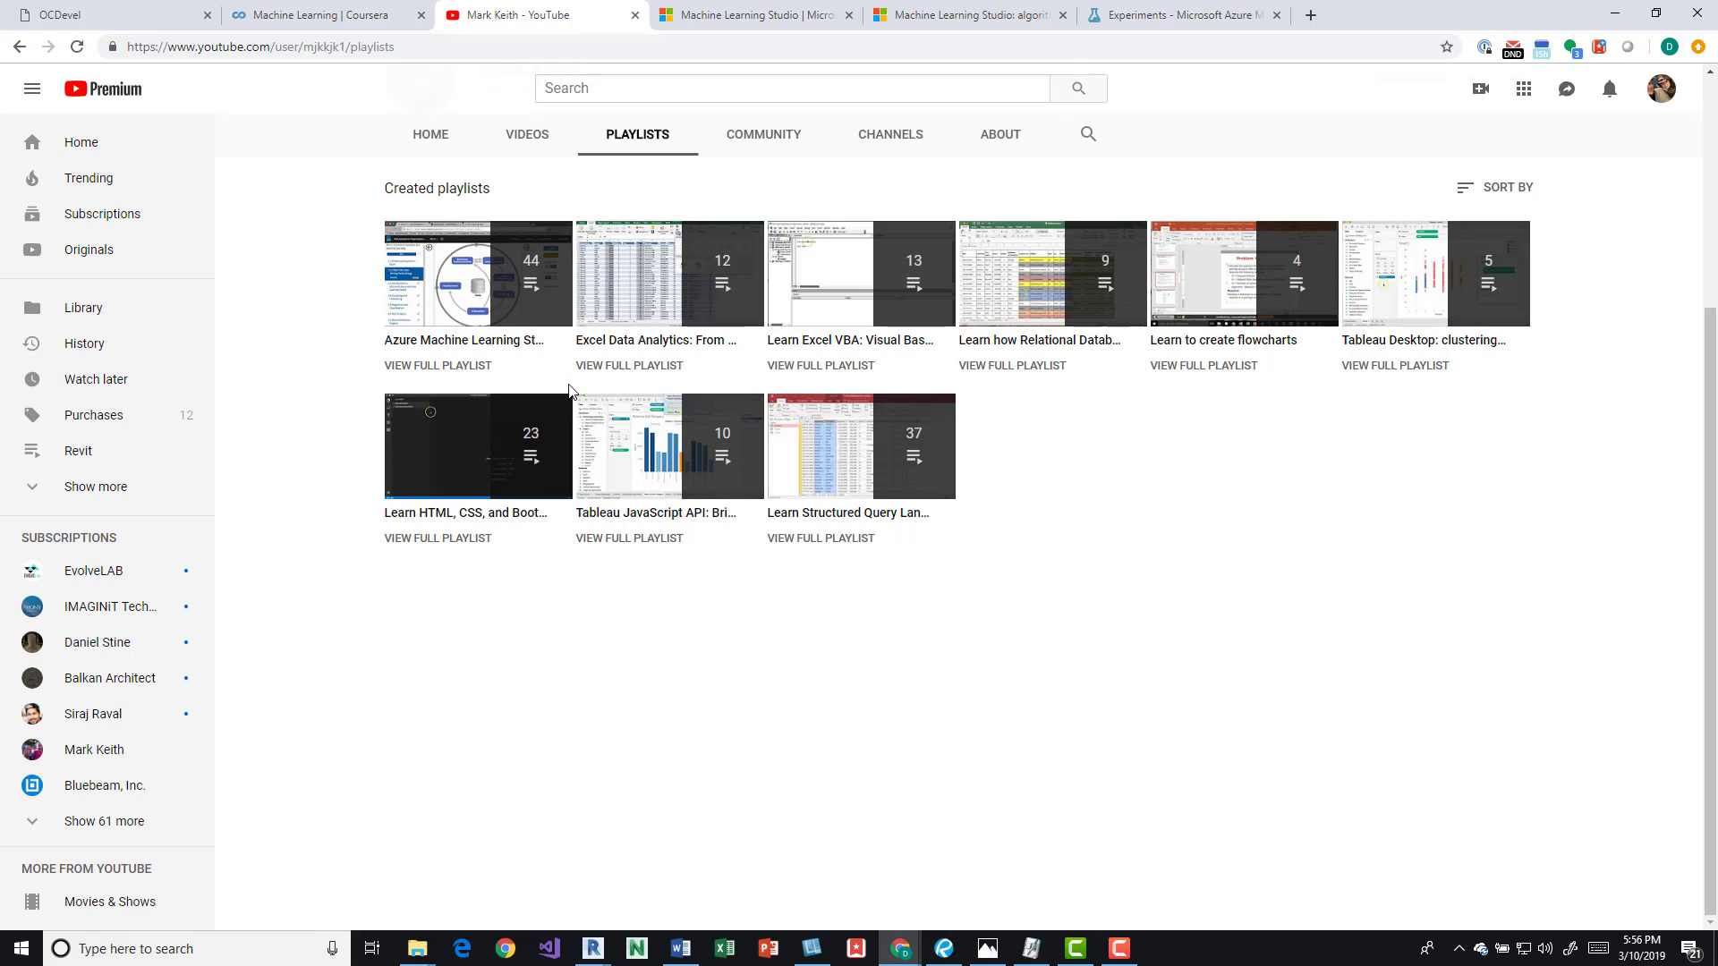
{"action": "left_click", "coordinate": [498, 346]}
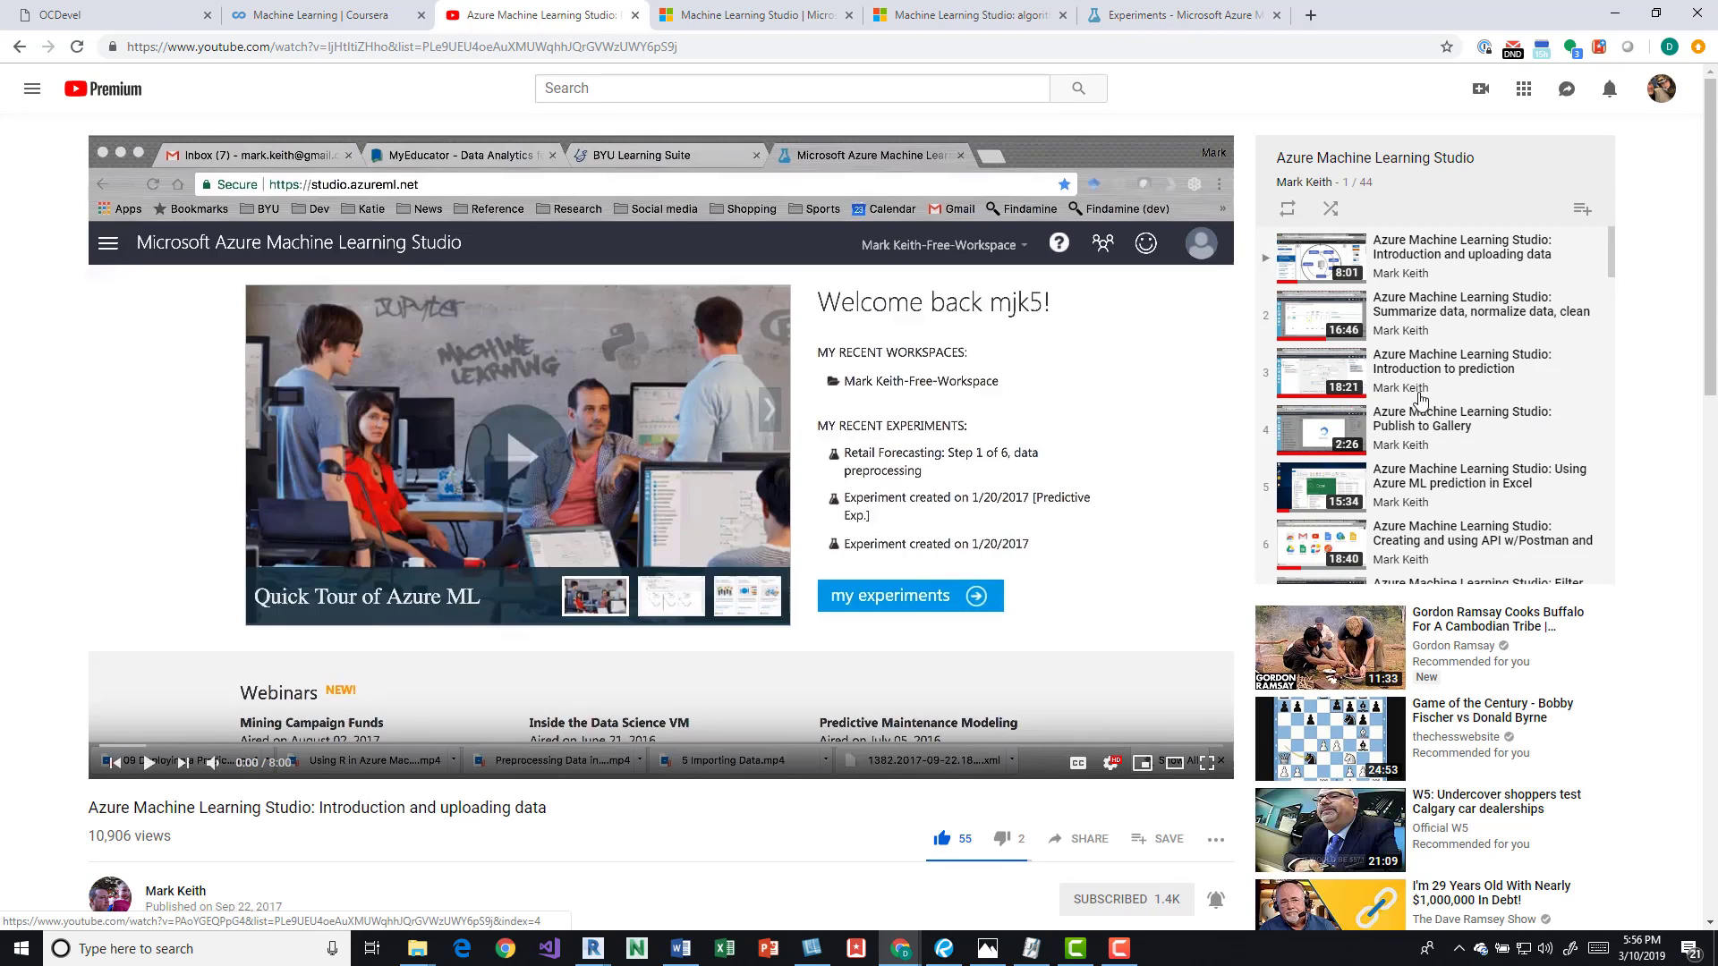
{"action": "scroll", "coordinate": [1421, 398], "scroll_direction": "down", "scroll_amount": 20}
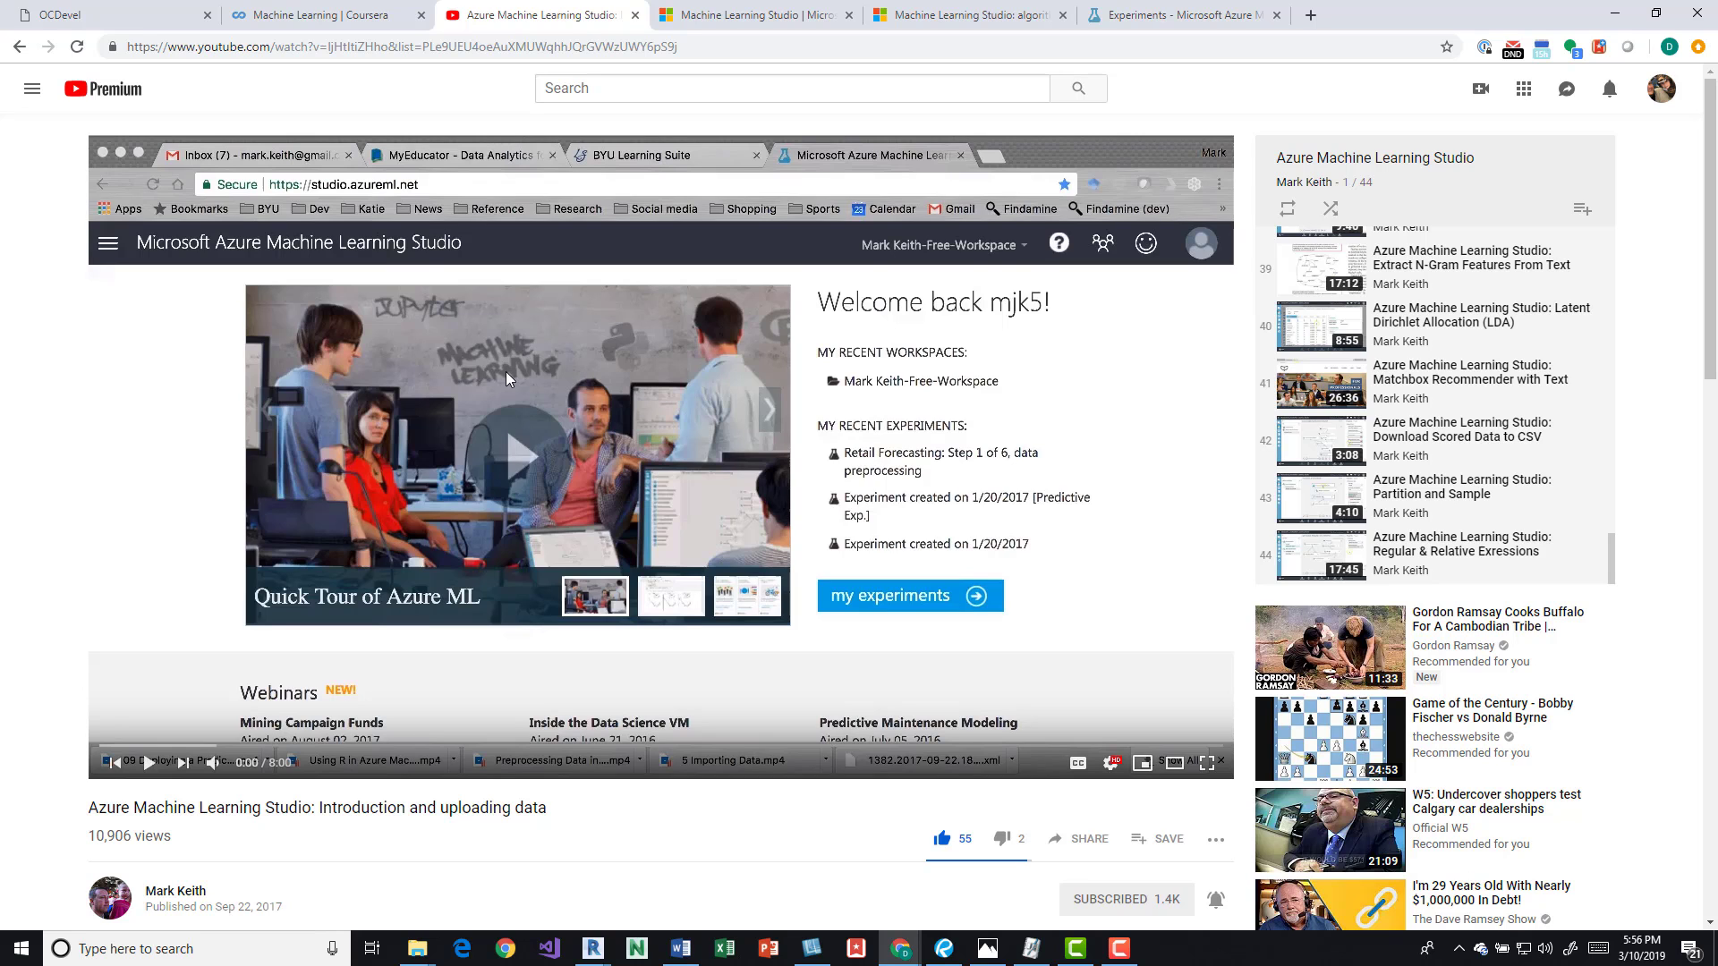
- Look at the Azure Machine Learning Studio product page, its algorithm and module help page, and the workspace's list of experiments
{"action": "left_click", "coordinate": [727, 30]}
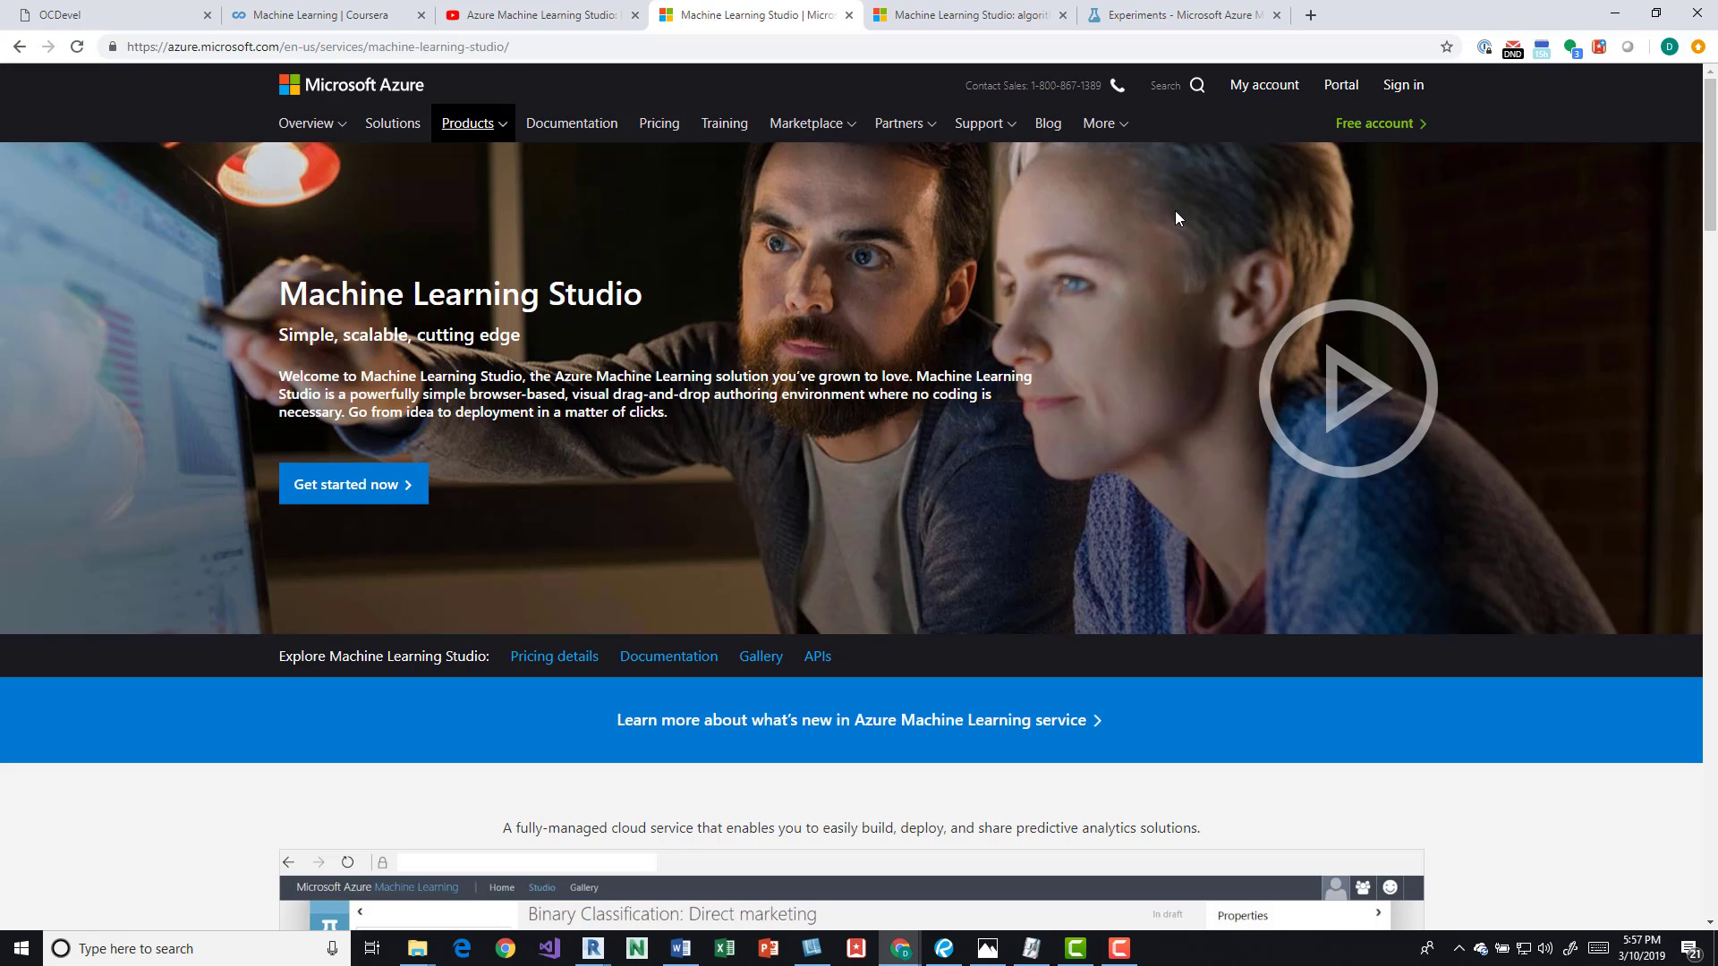
{"action": "left_click", "coordinate": [1034, 15]}
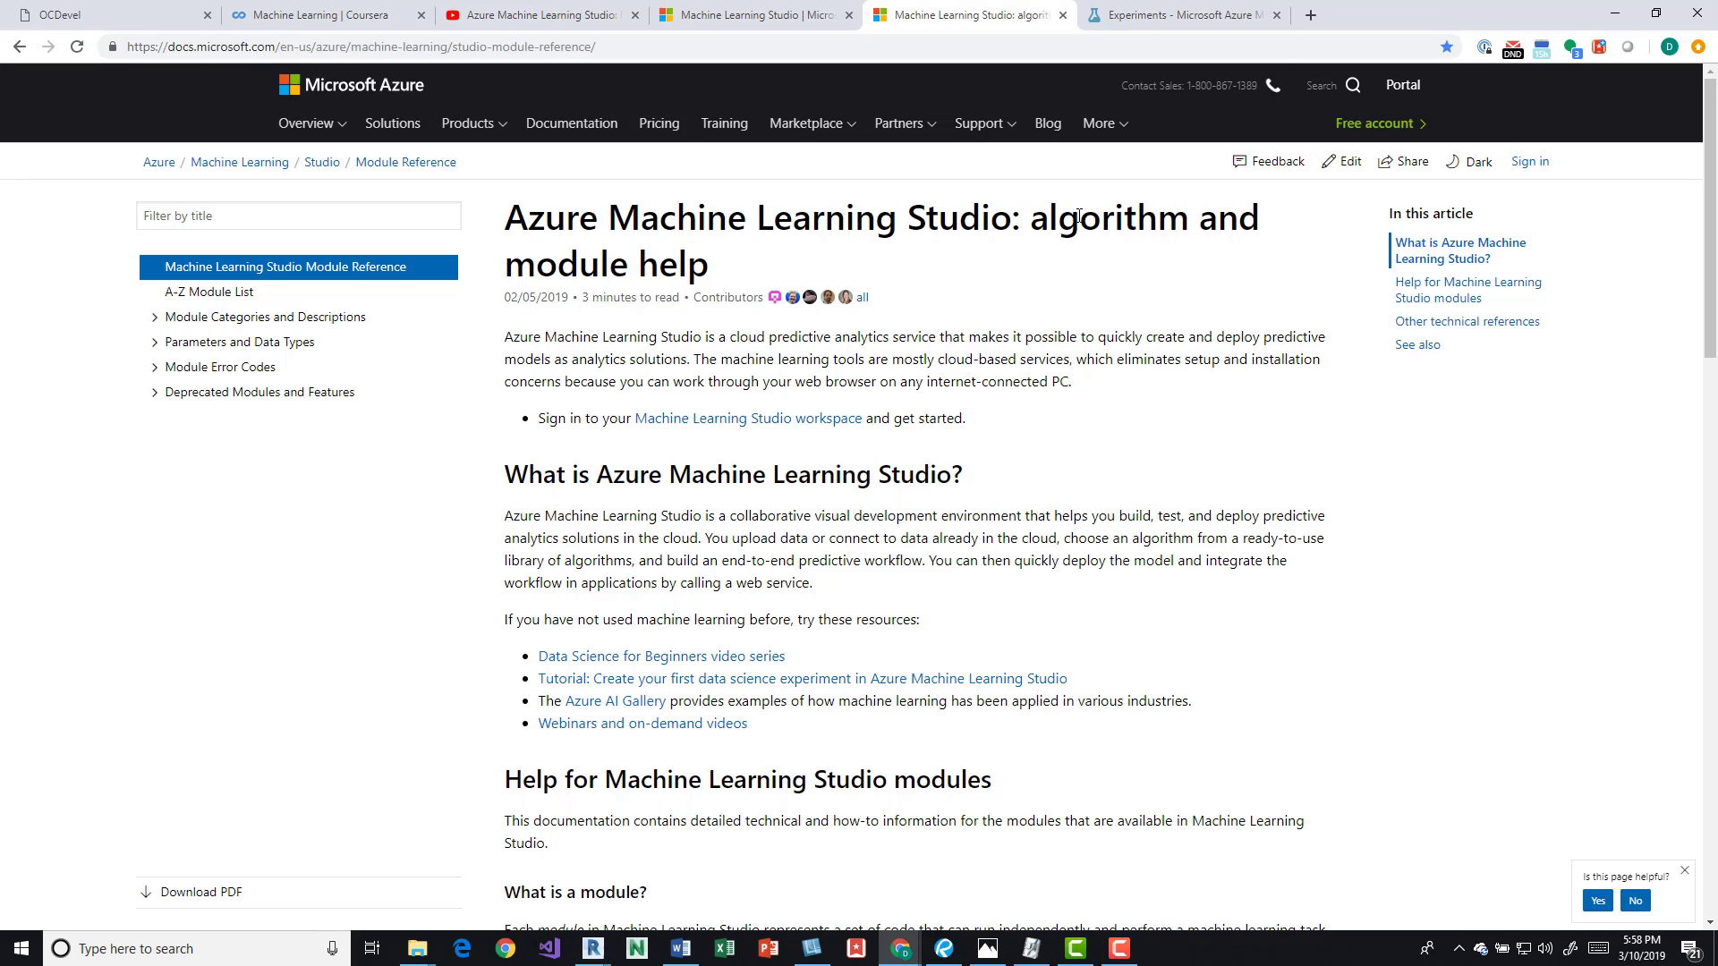
{"action": "left_click", "coordinate": [1154, 18]}
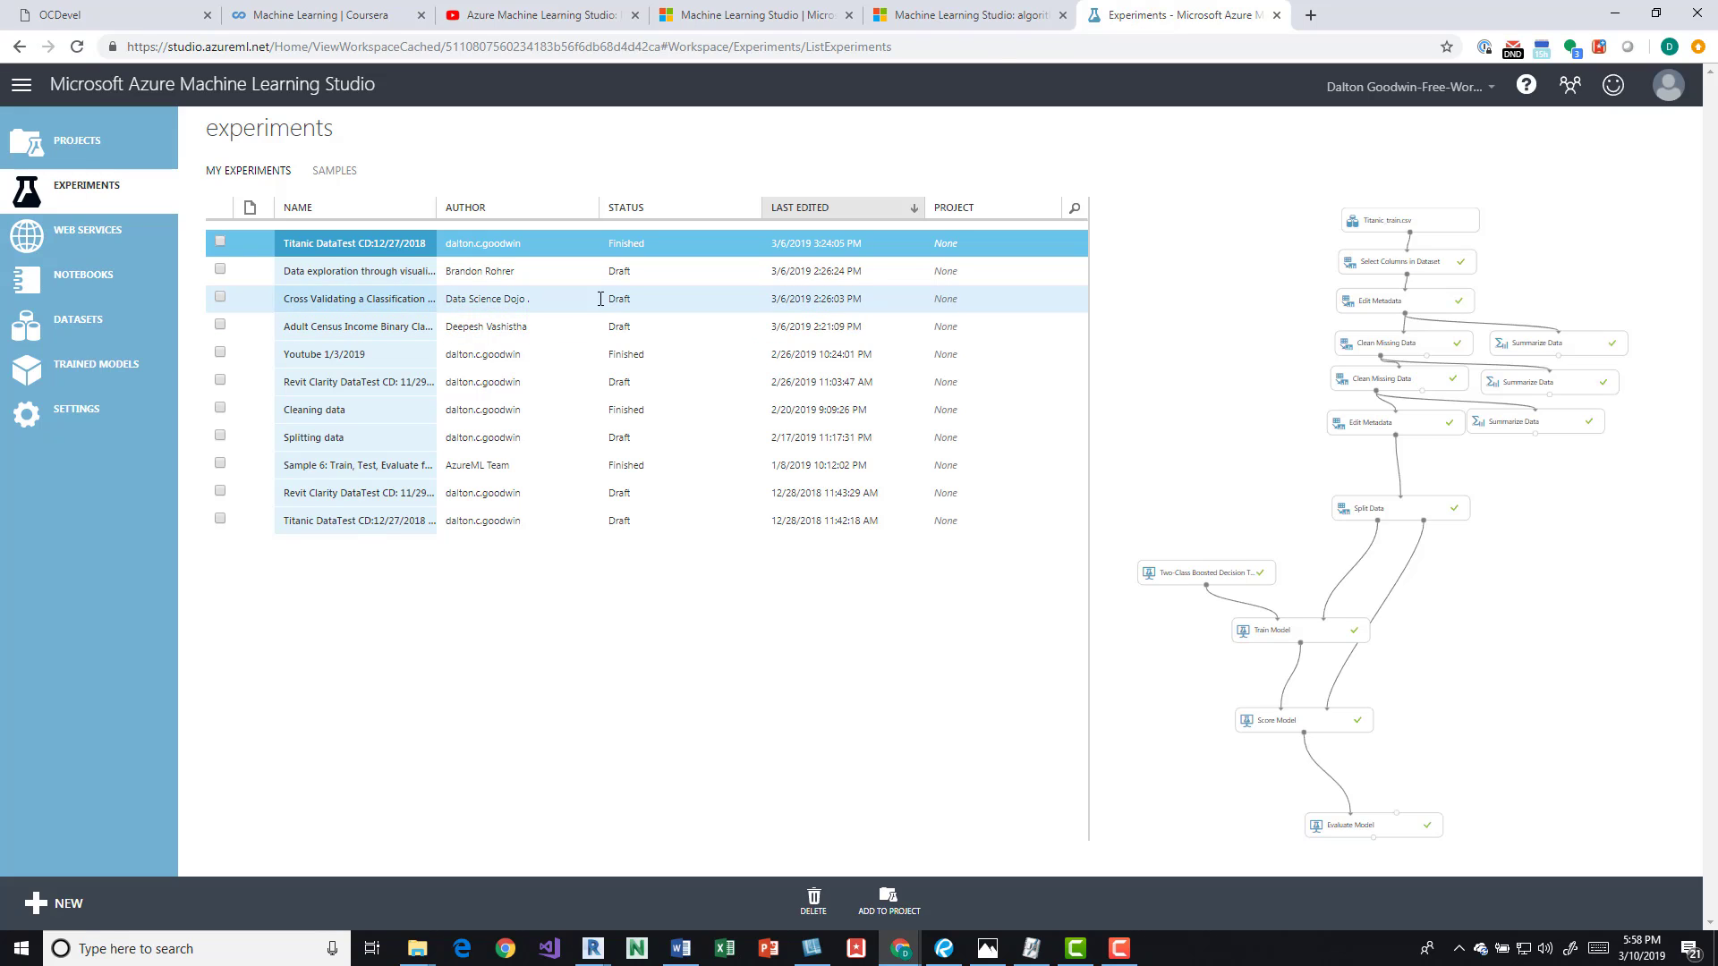
- Open the experiment "Titanic DataTest CD:12/27/2018" from the experiments list
{"action": "left_click", "coordinate": [355, 246]}
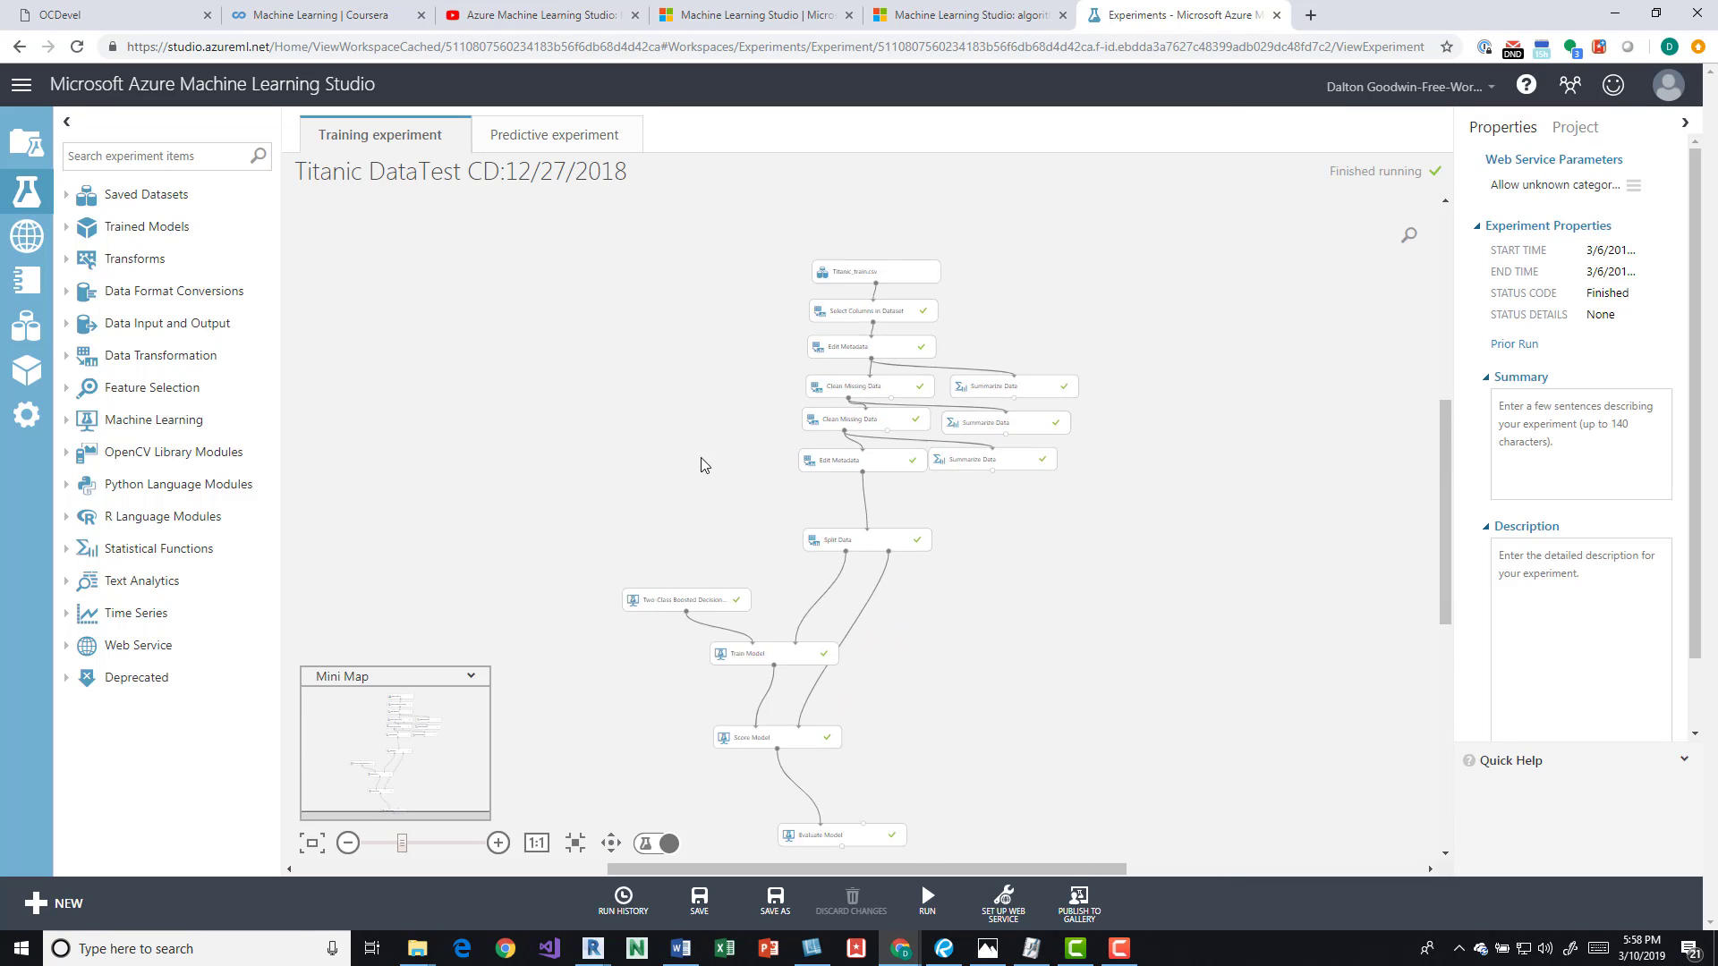
{"action": "scroll", "coordinate": [702, 465], "scroll_direction": "up", "scroll_amount": 3}
{"action": "left_click_drag", "start_coordinate": [722, 330], "coordinate": [659, 587]}
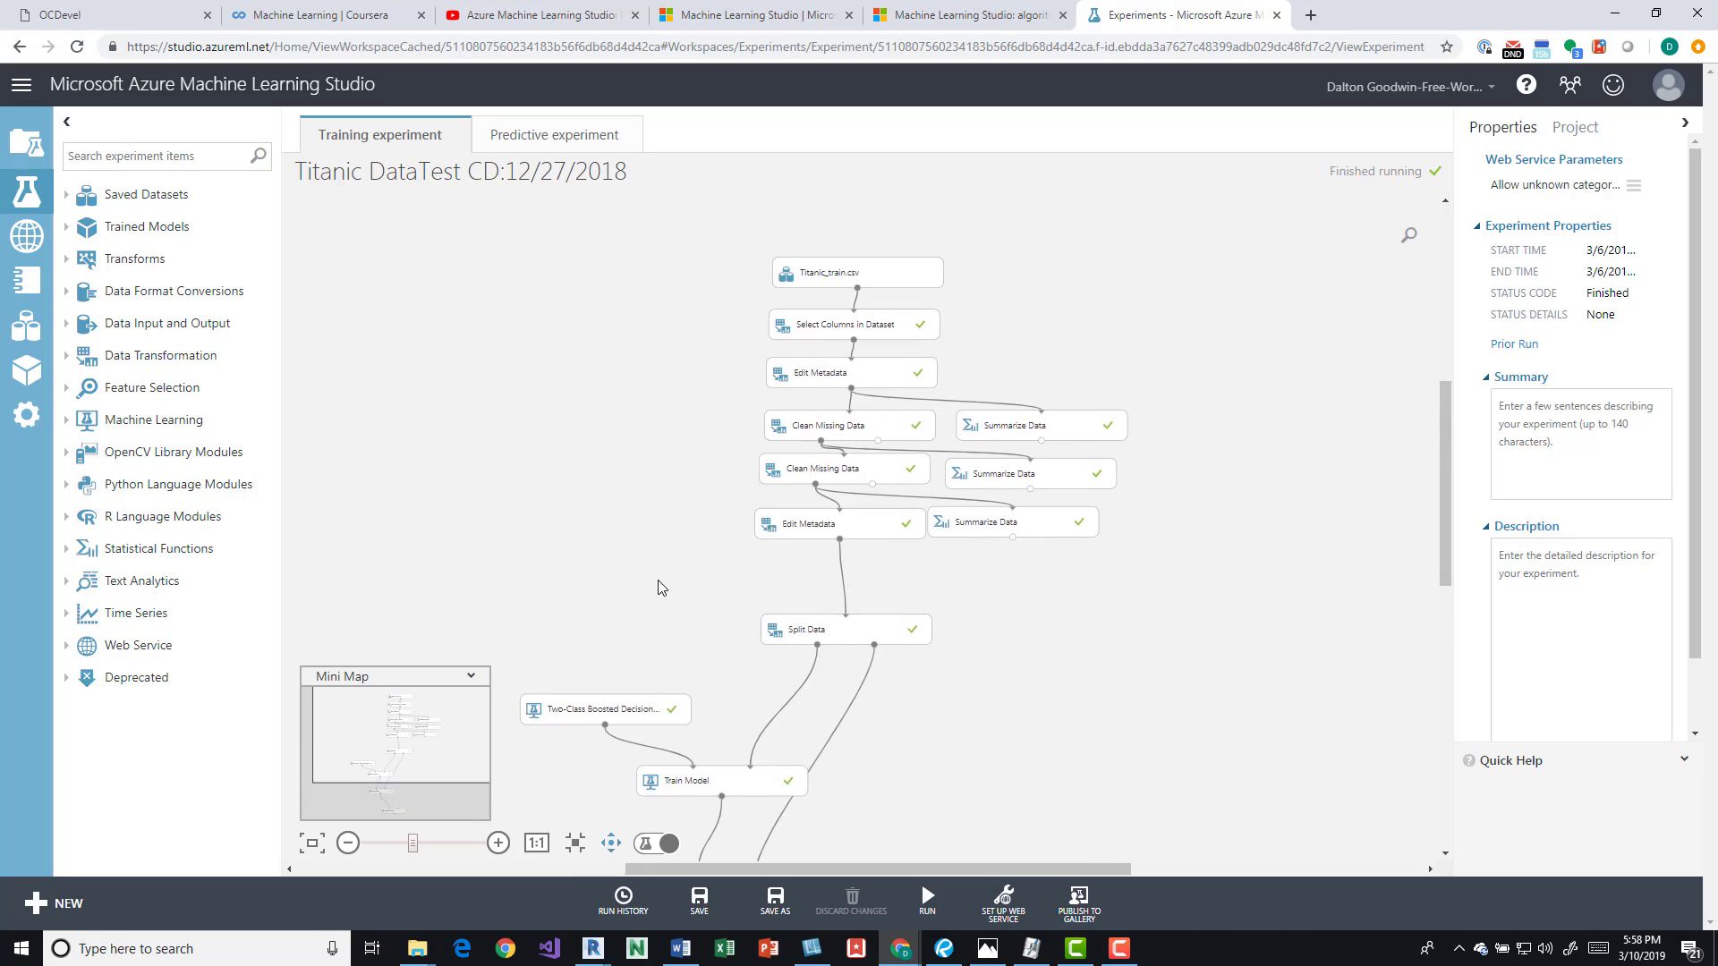
{"action": "left_click_drag", "start_coordinate": [659, 518], "coordinate": [634, 669]}
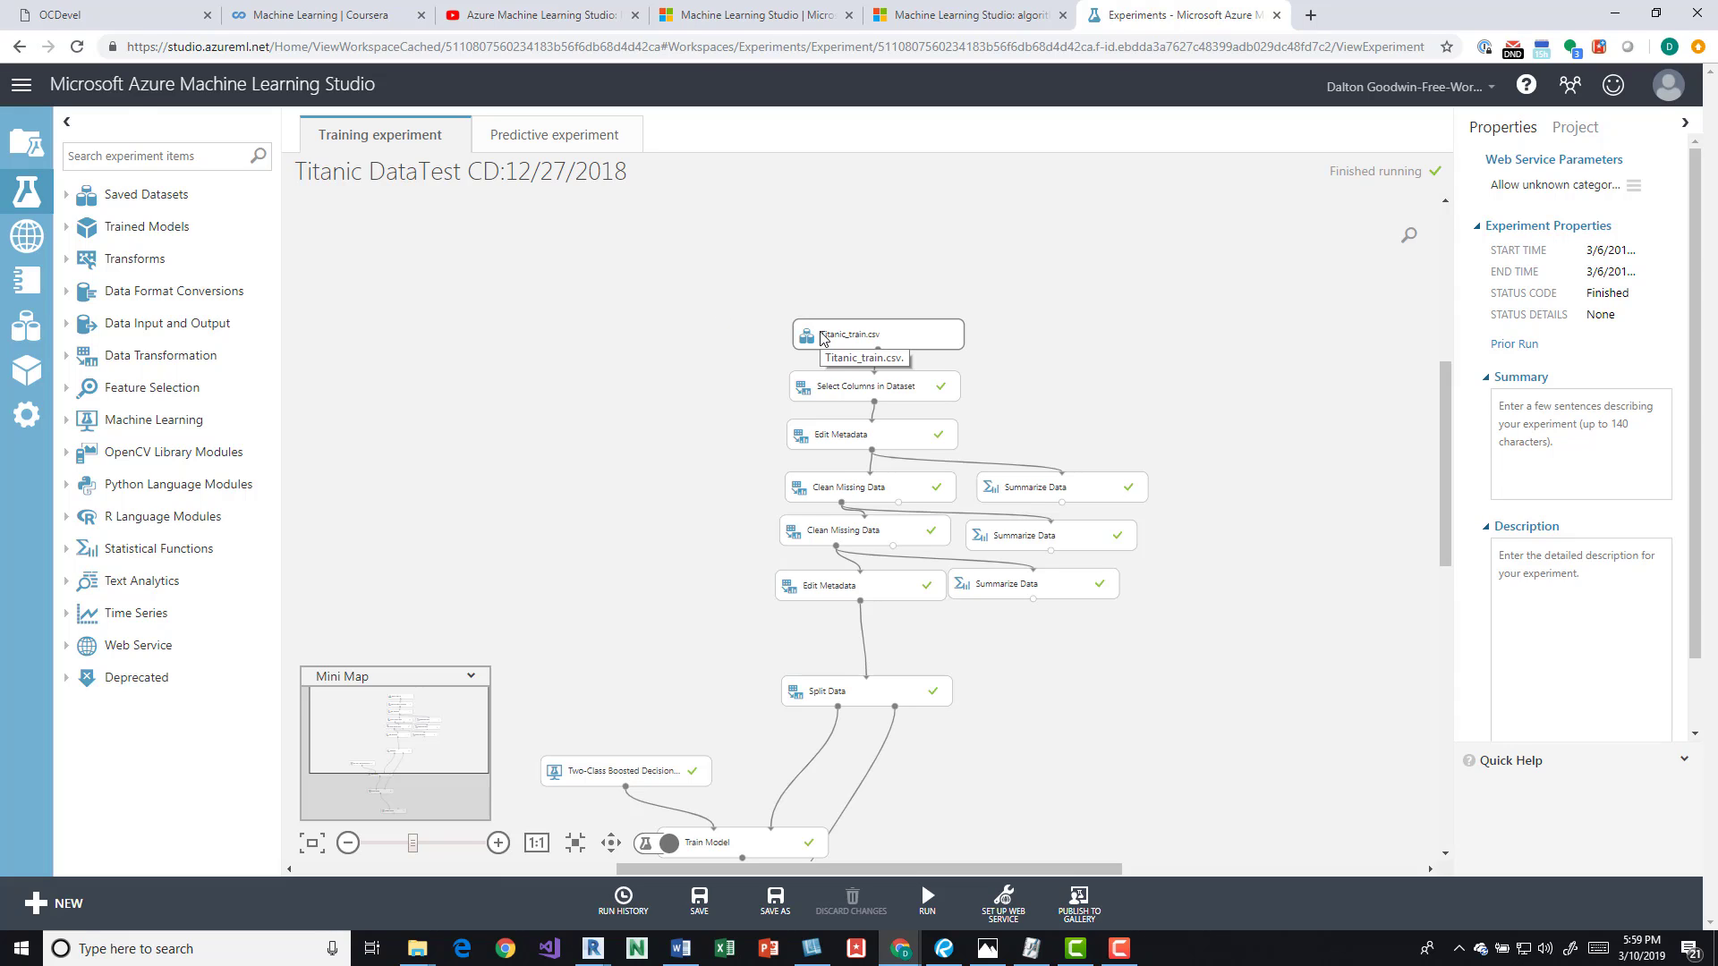
- Shift the Titanic_train.csv module slightly up and left, and delete and redraw its connection to Select Columns in Dataset
{"action": "left_click_drag", "start_coordinate": [822, 338], "coordinate": [802, 324]}
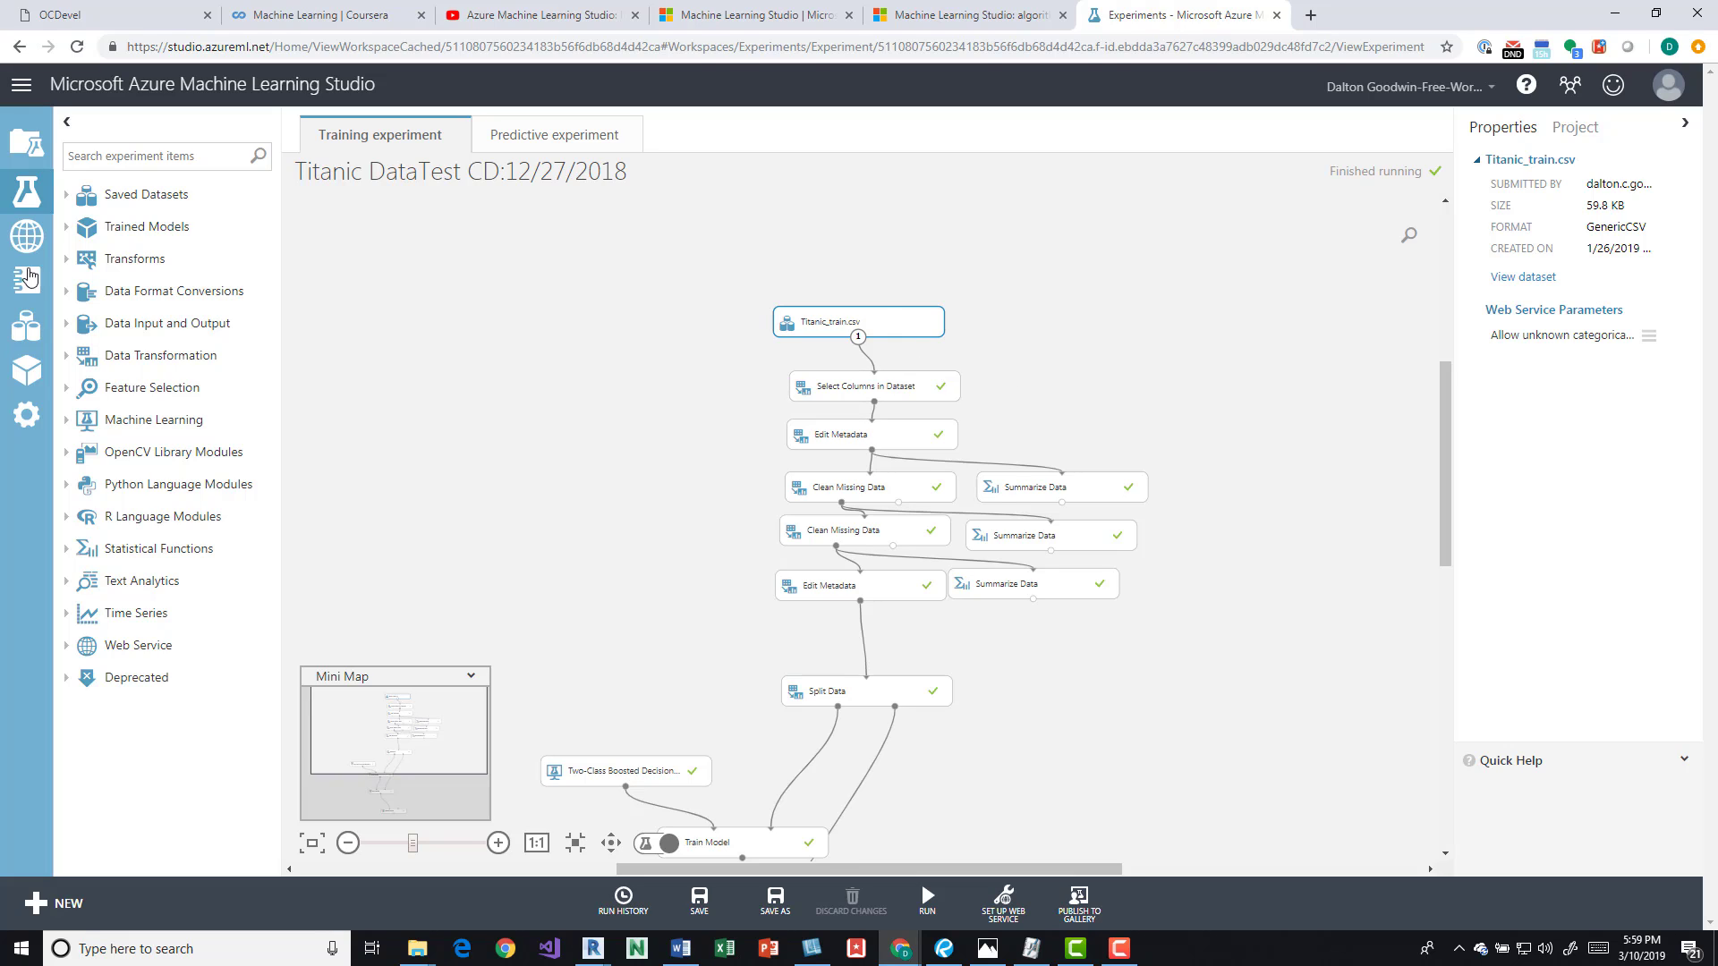
{"action": "left_click", "coordinate": [869, 364]}
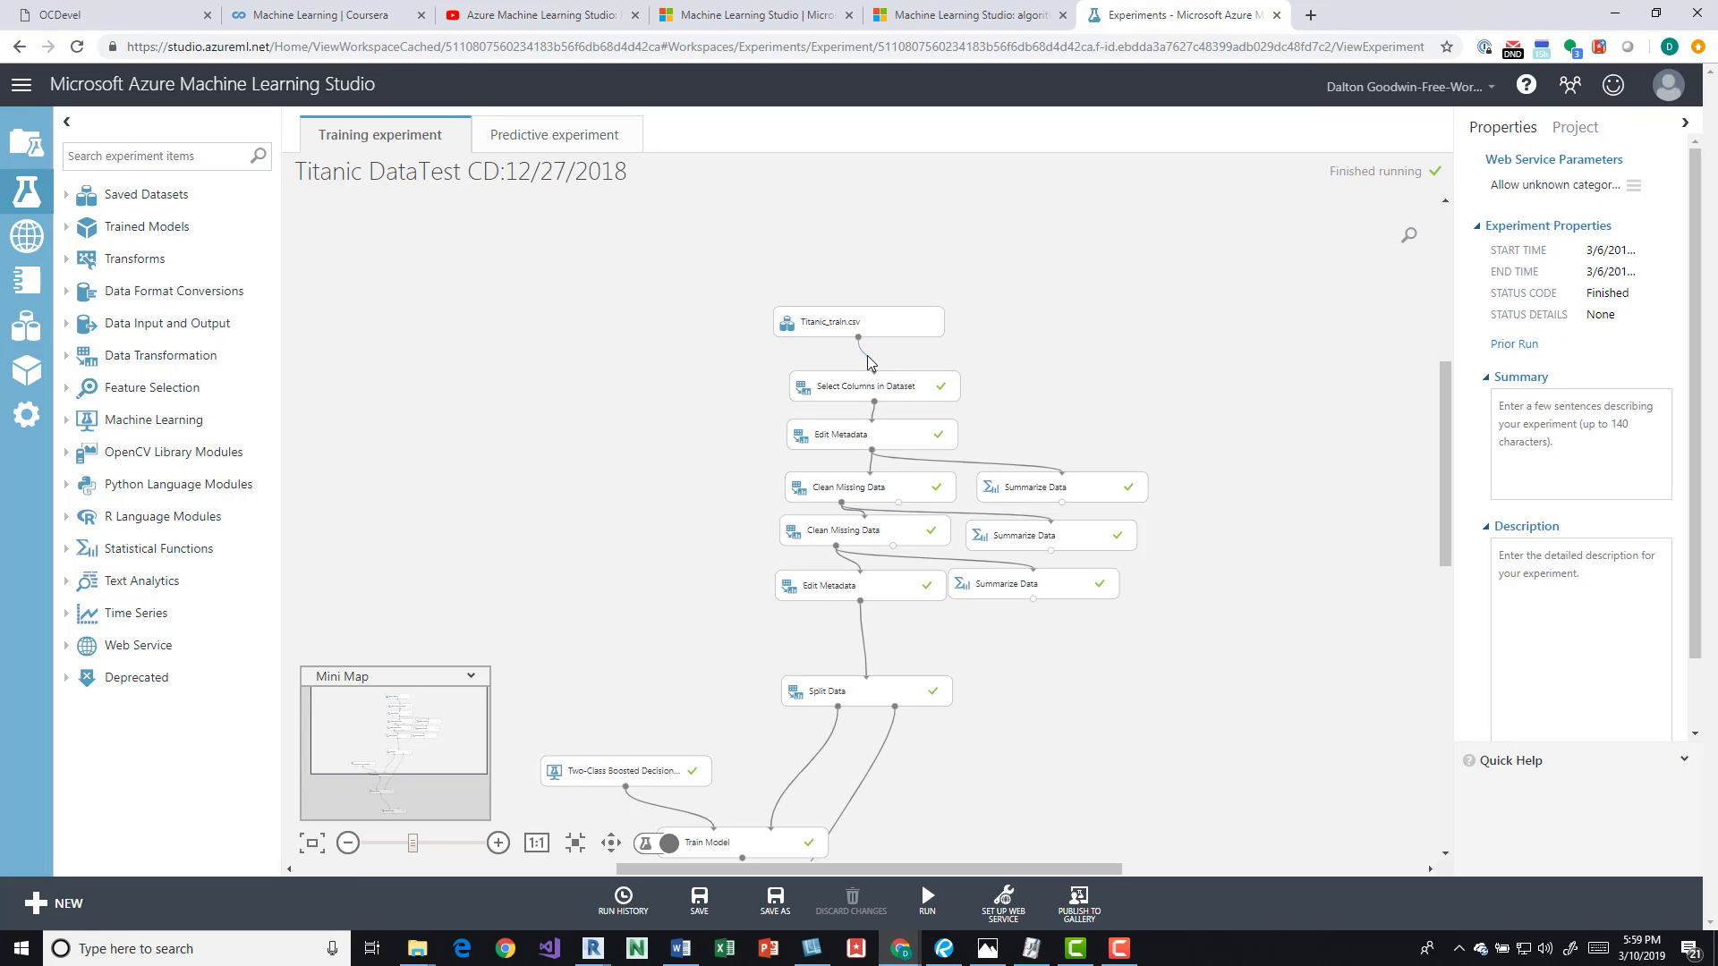
{"action": "key", "text": "Delete"}
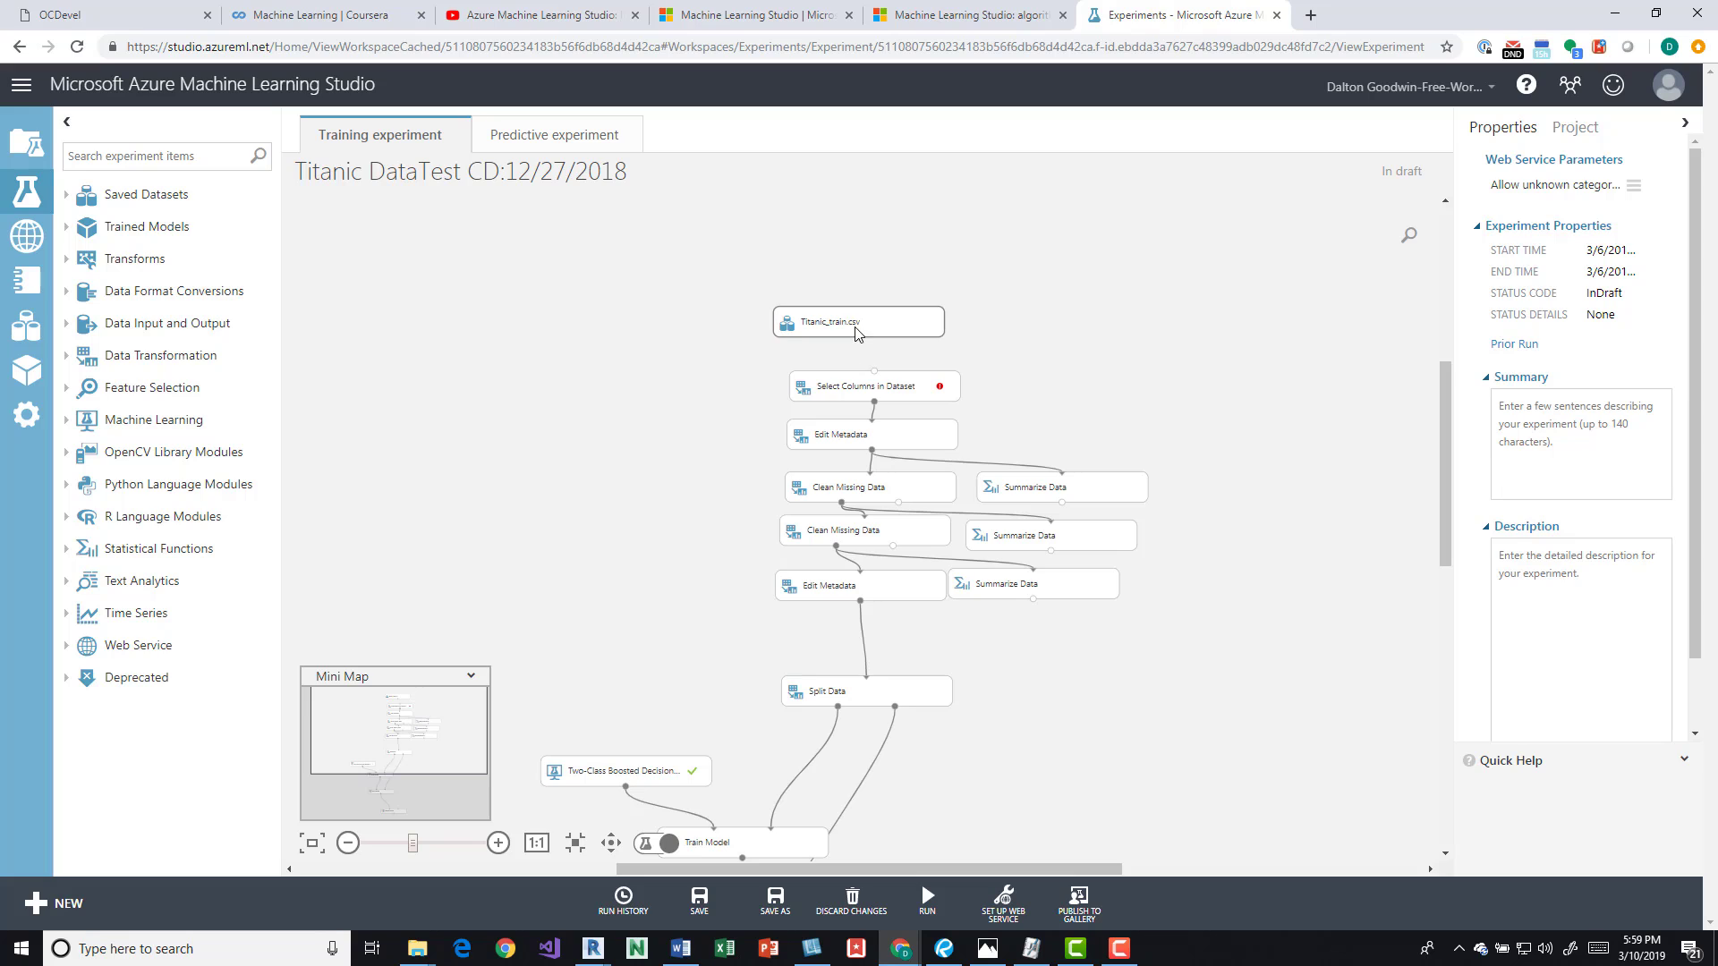
{"action": "left_click_drag", "start_coordinate": [858, 338], "coordinate": [890, 383]}
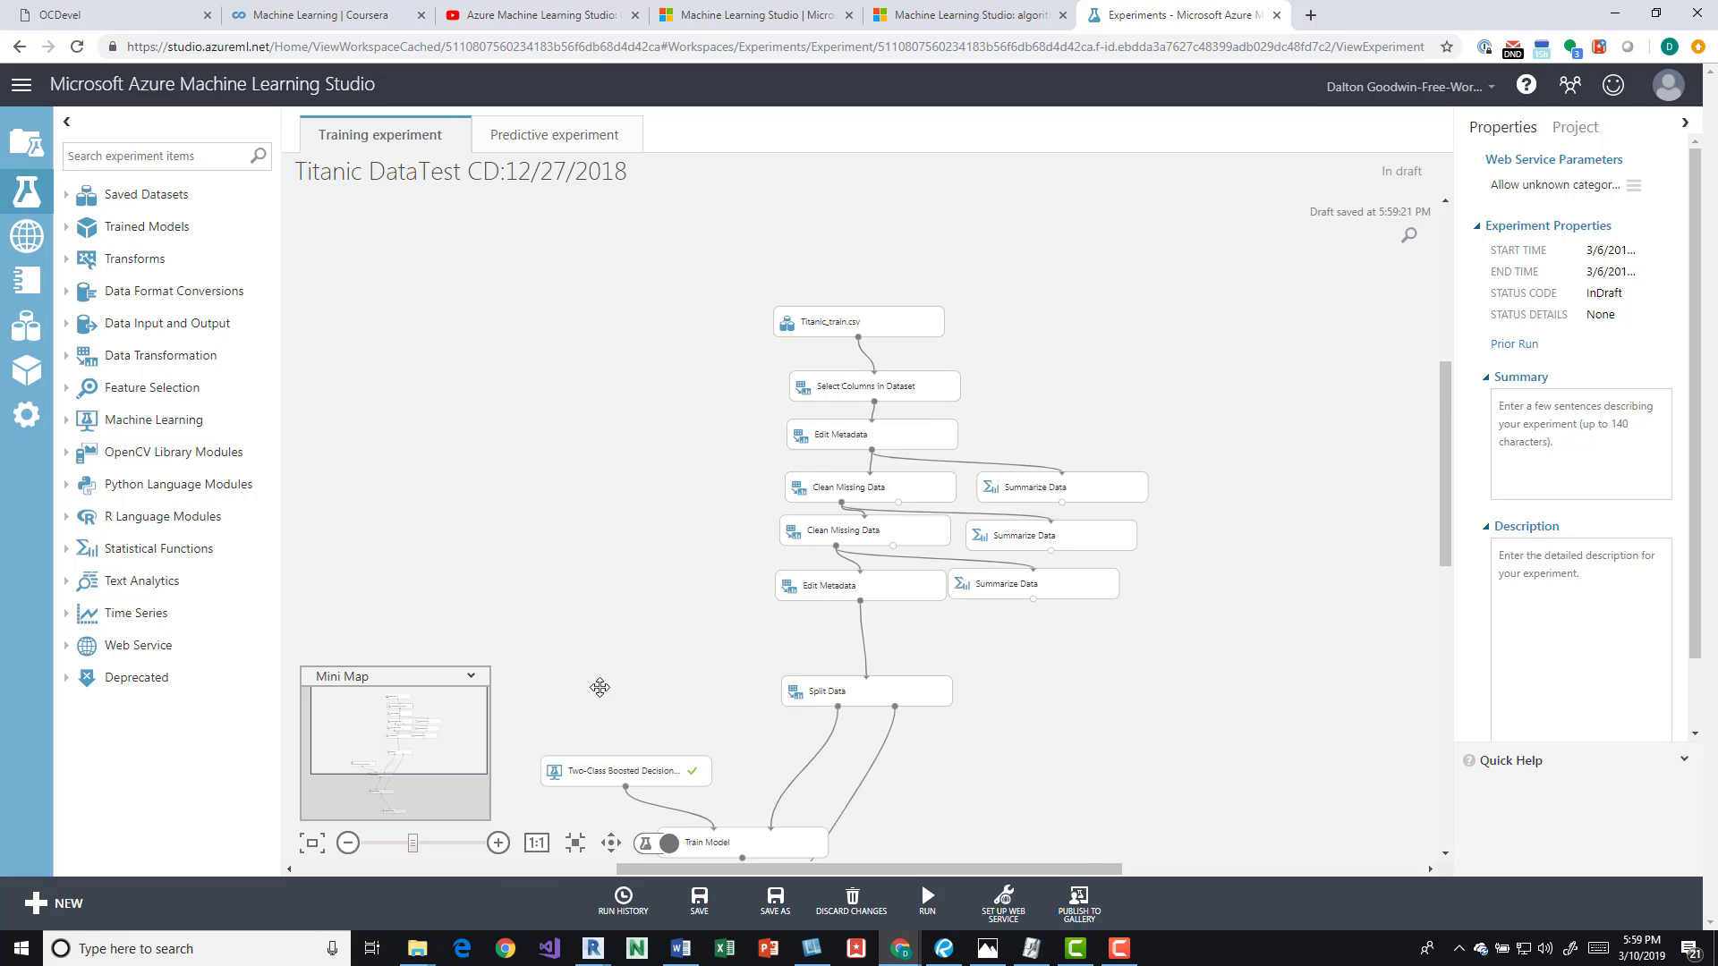
- Delete the connection from the first output of Split Data to Train Model and redraw it between the same ports
{"action": "left_click_drag", "start_coordinate": [594, 686], "coordinate": [661, 533]}
{"action": "left_click", "coordinate": [911, 550]}
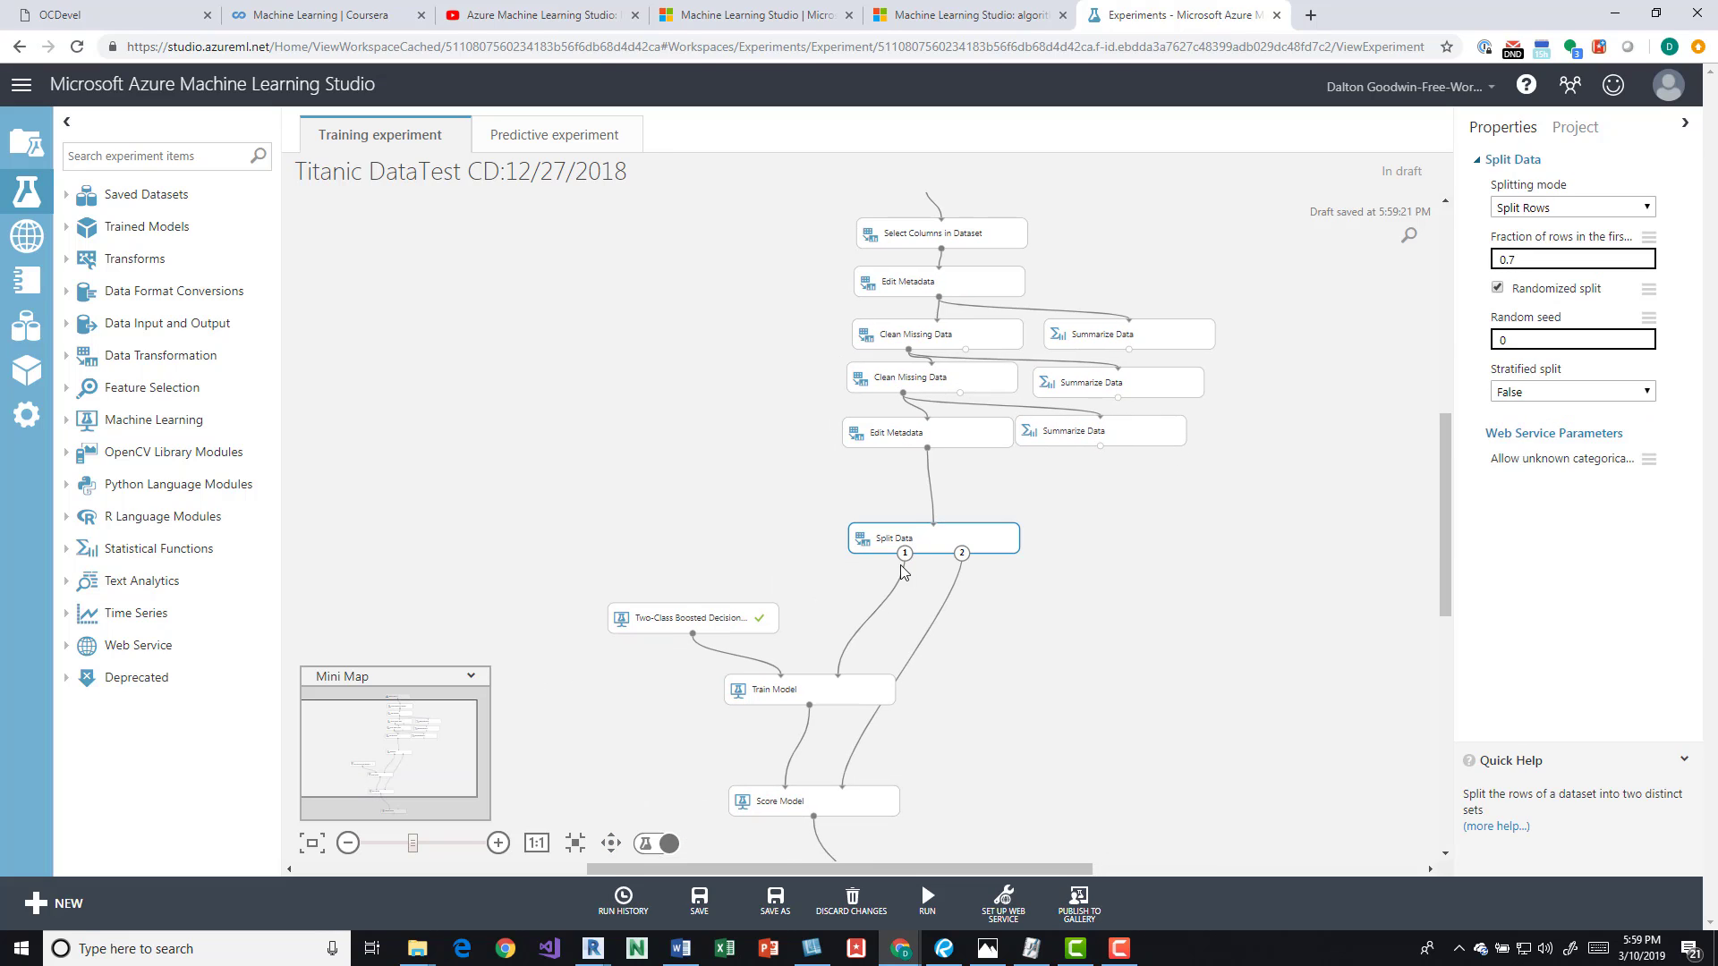
{"action": "left_click", "coordinate": [903, 565]}
{"action": "key", "text": "Delete"}
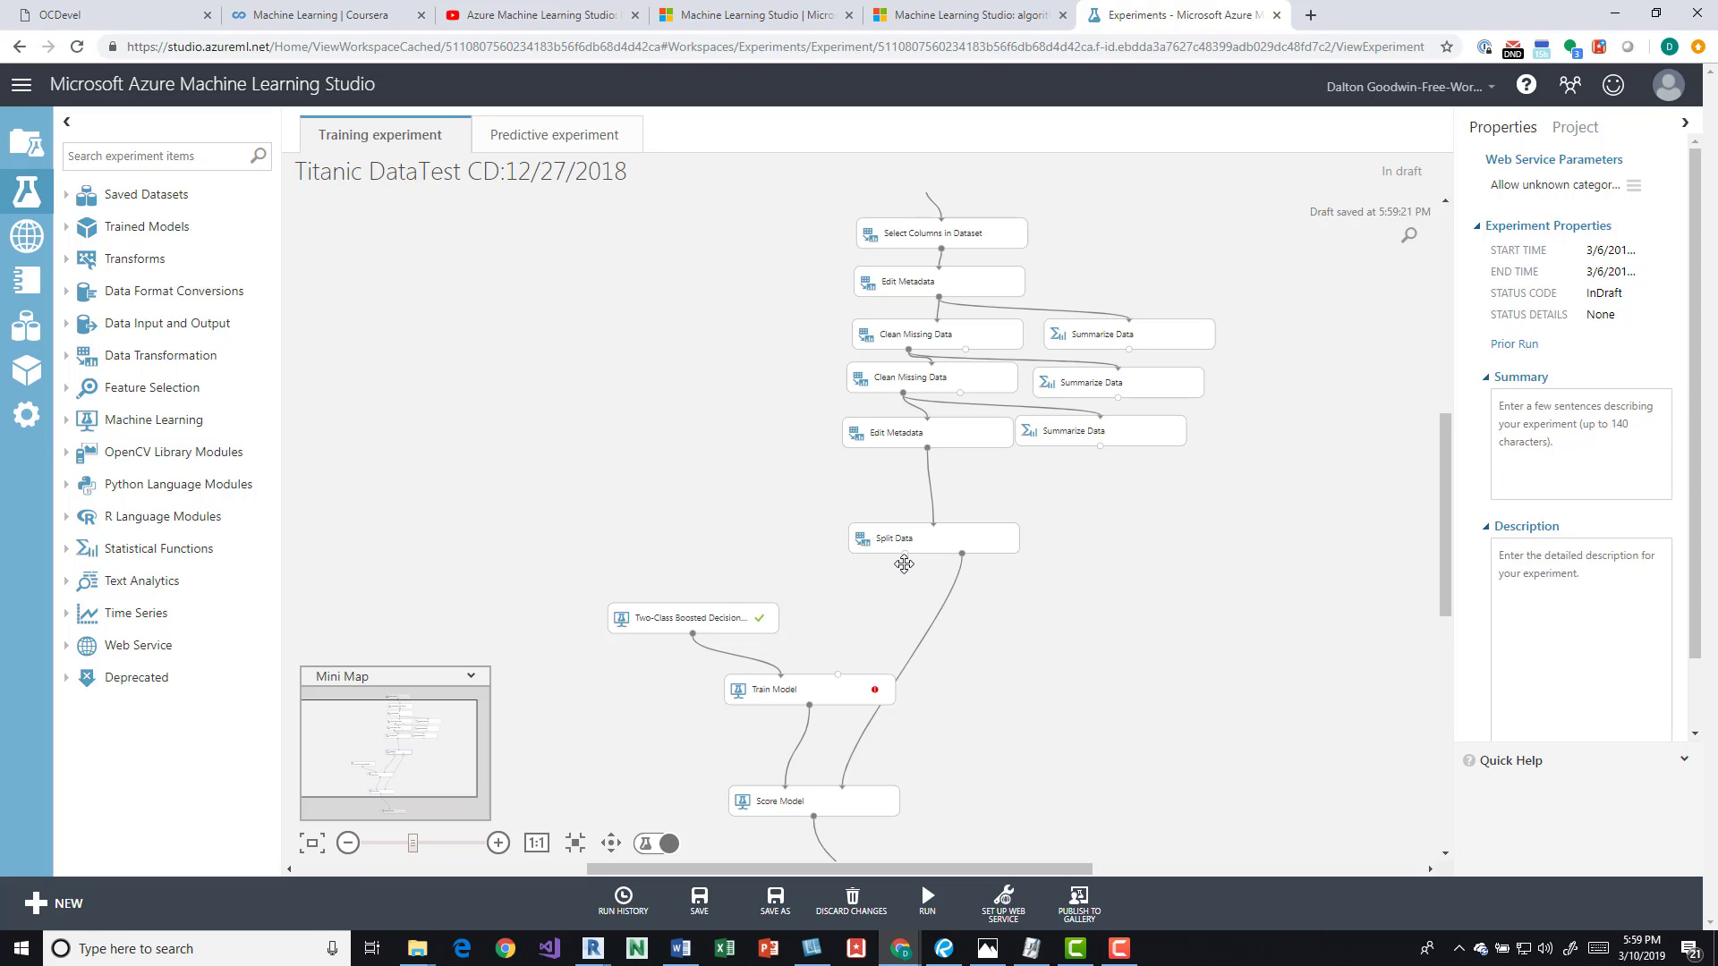
{"action": "left_click_drag", "start_coordinate": [905, 553], "coordinate": [837, 677]}
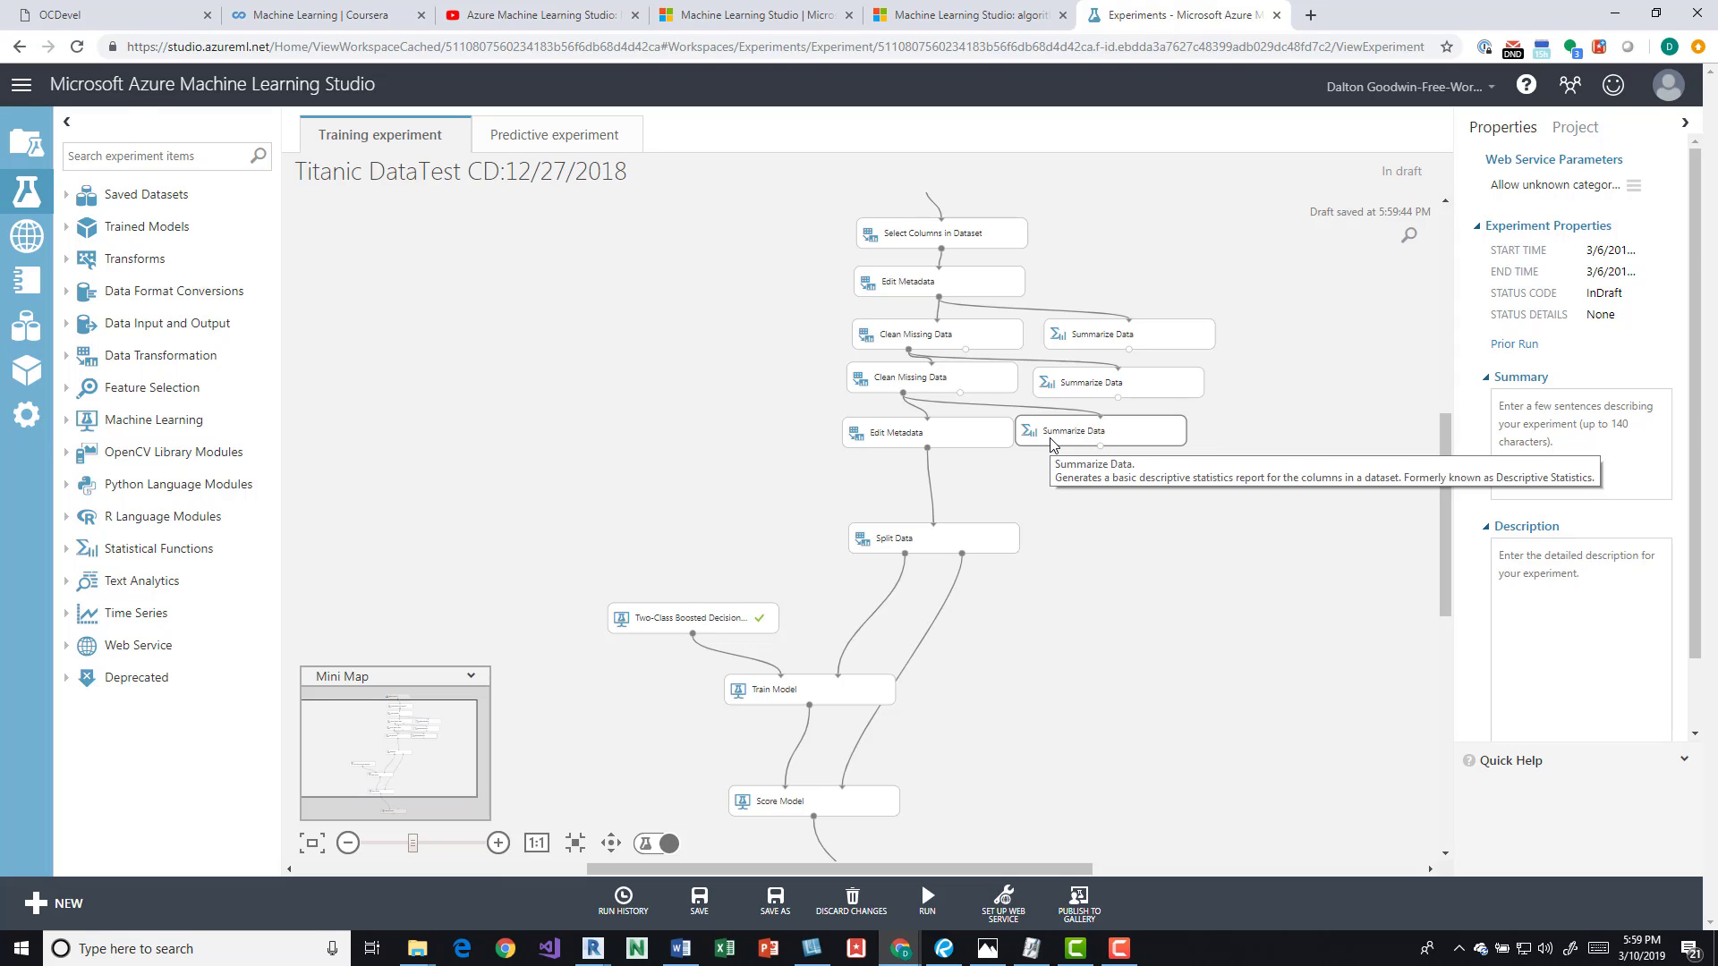
{"action": "scroll", "coordinate": [1050, 530], "scroll_direction": "down", "scroll_amount": 3}
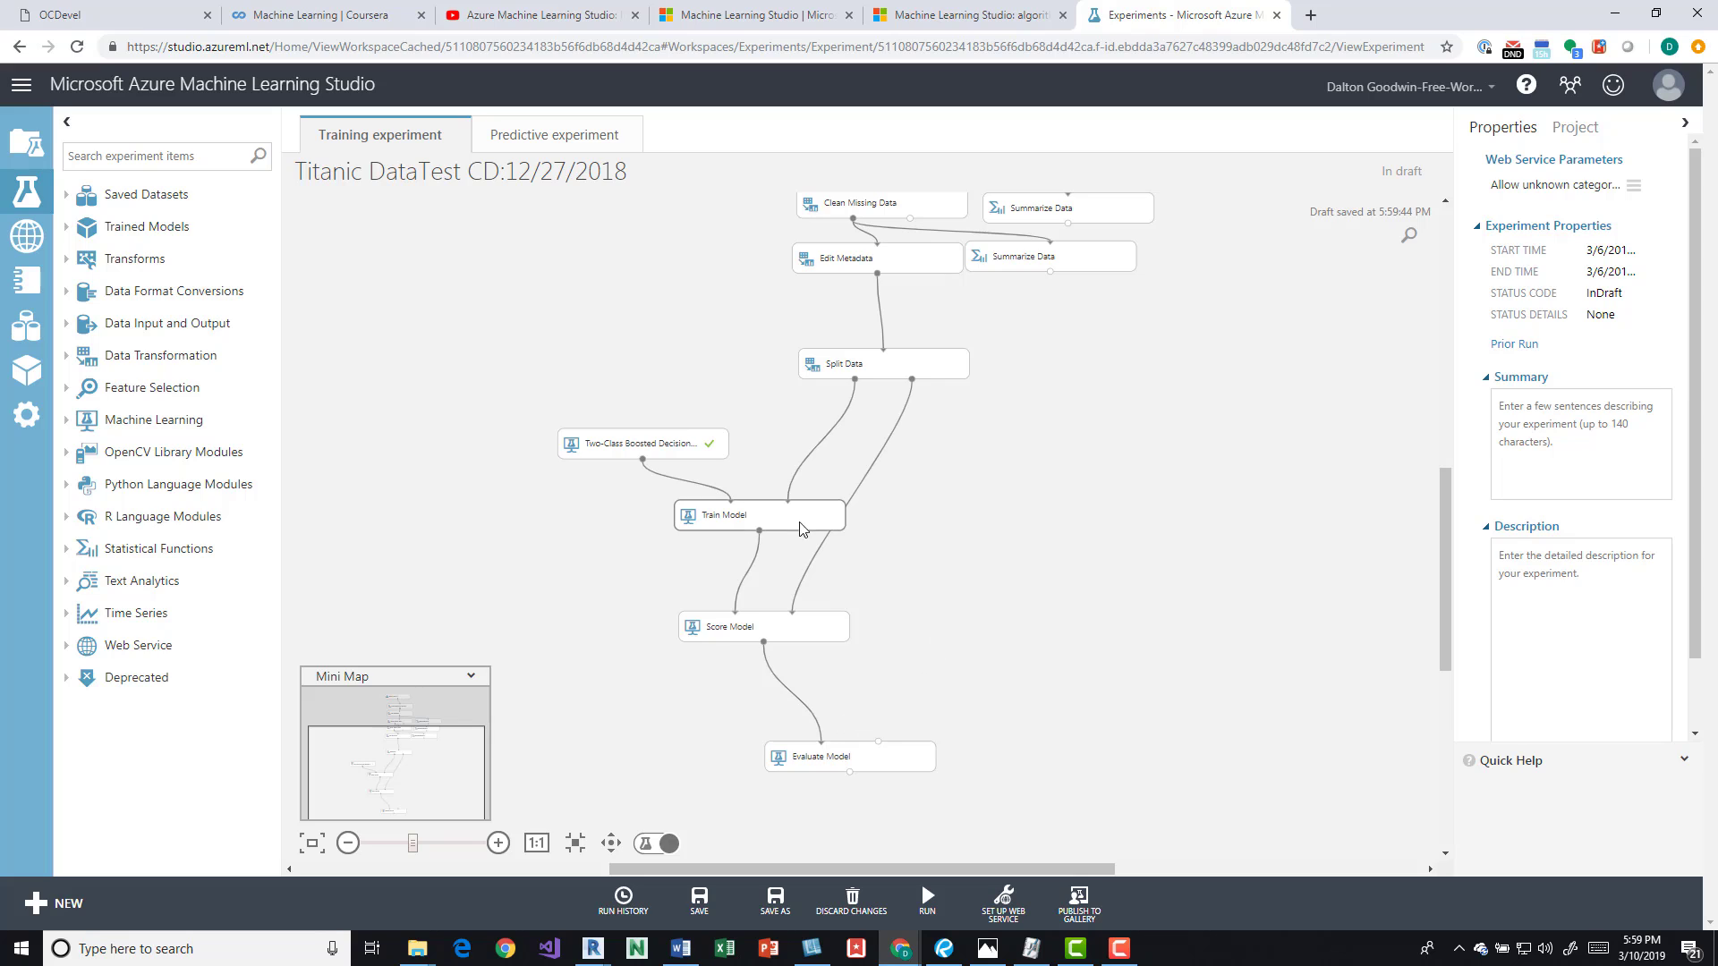
- Browse the dataset, data format and data input modules, add an Enter Data Manually module near Train Model, and delete it
{"action": "left_click", "coordinate": [139, 194]}
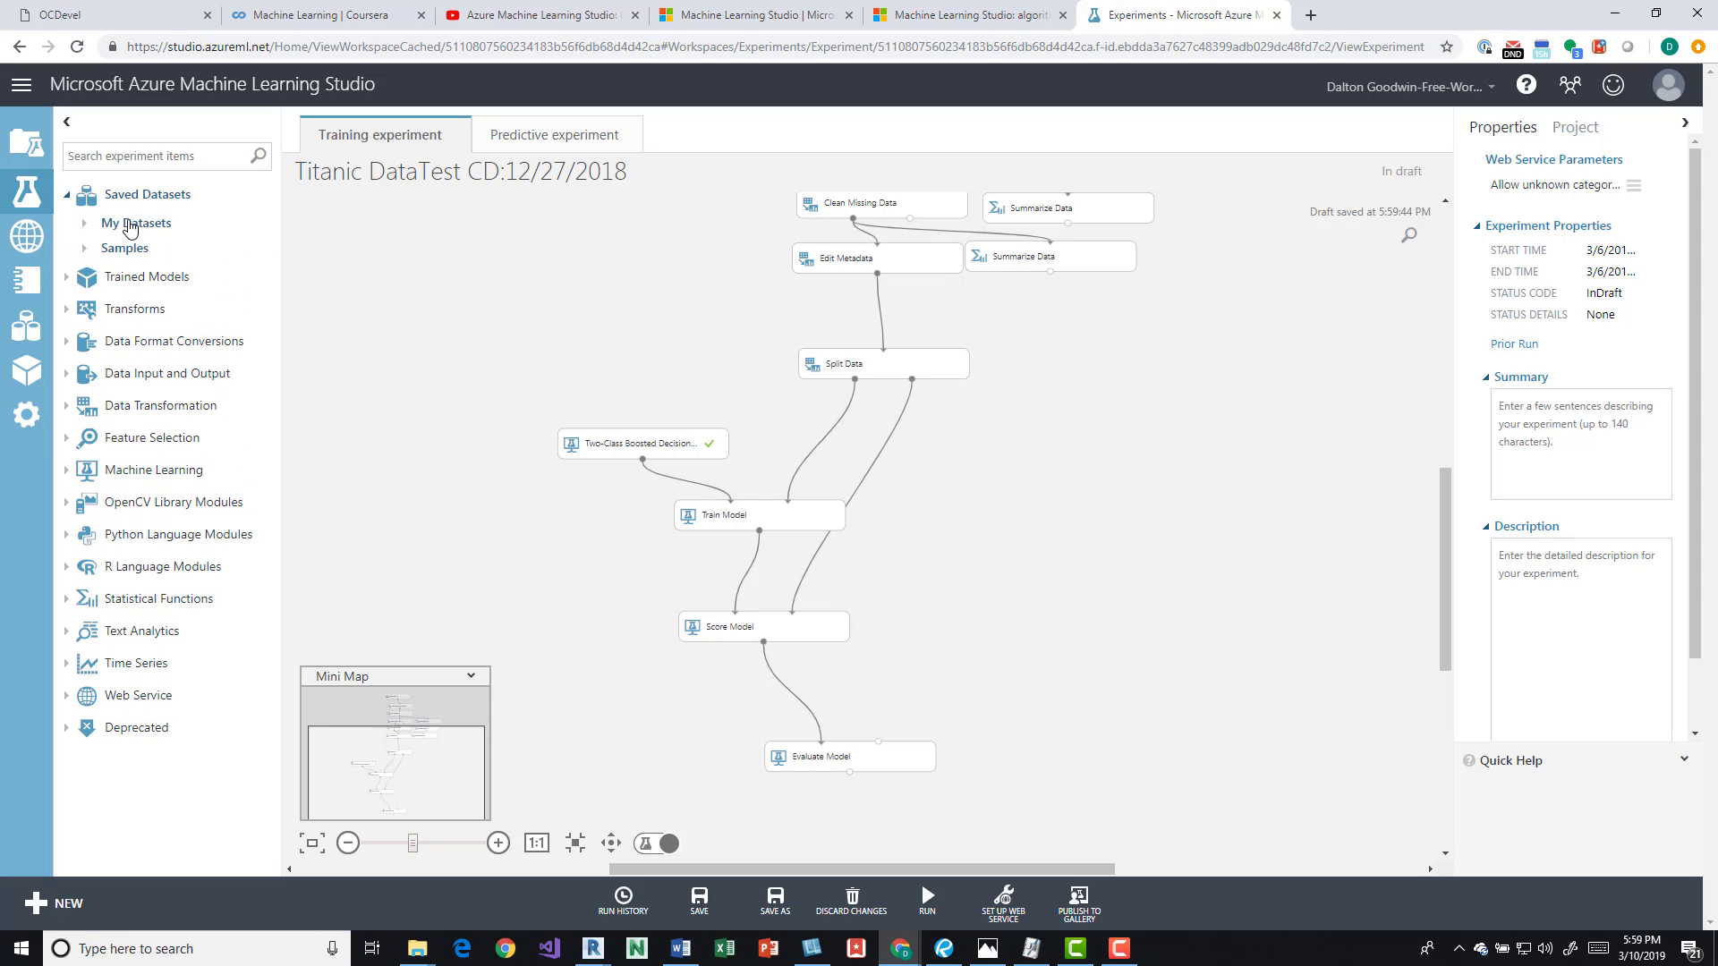
{"action": "left_click", "coordinate": [141, 342]}
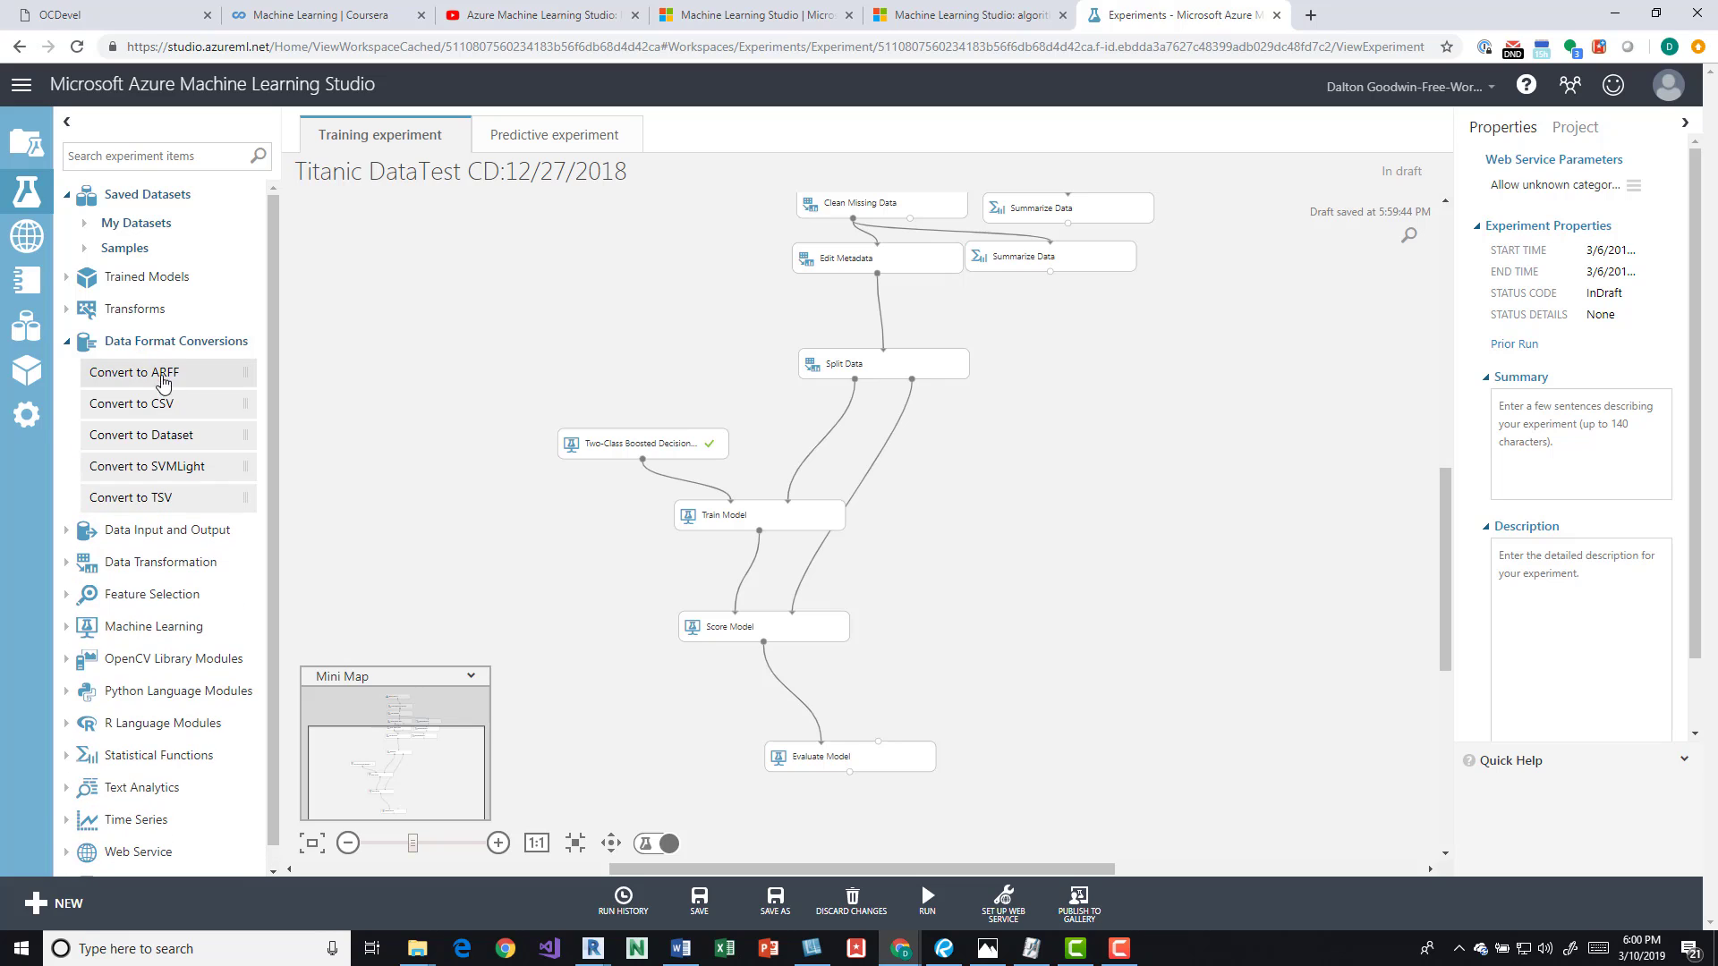
{"action": "left_click", "coordinate": [128, 531]}
{"action": "left_click_drag", "start_coordinate": [164, 573], "coordinate": [519, 555]}
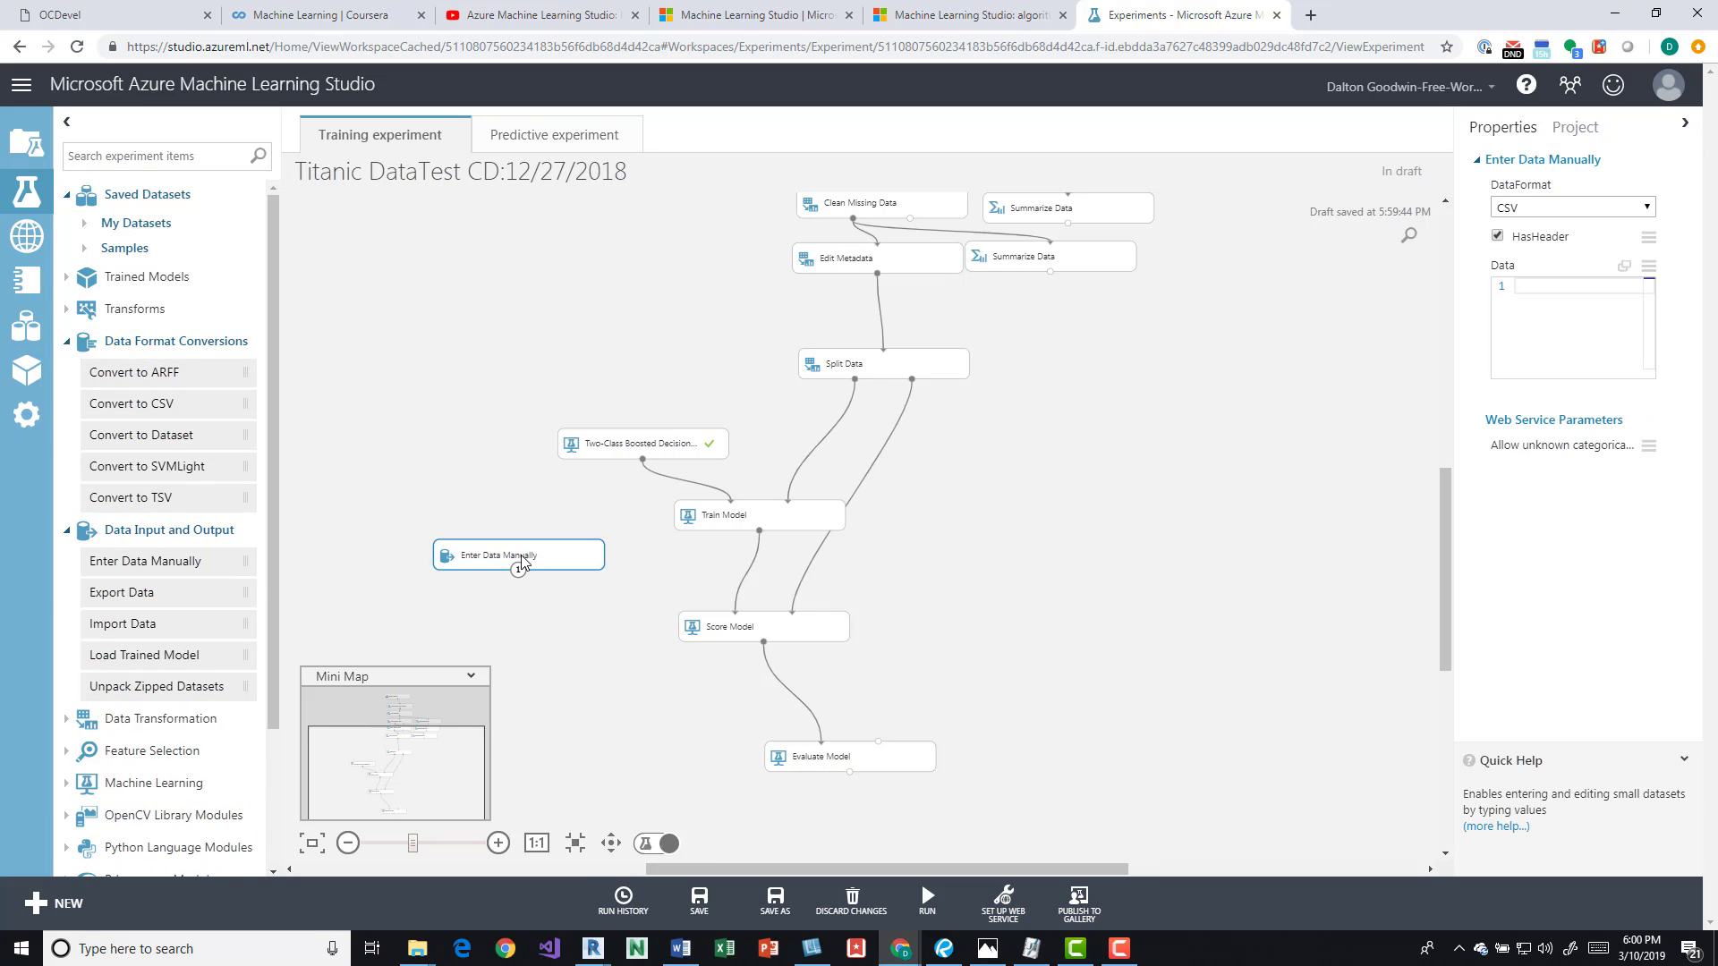
{"action": "key", "text": "Delete"}
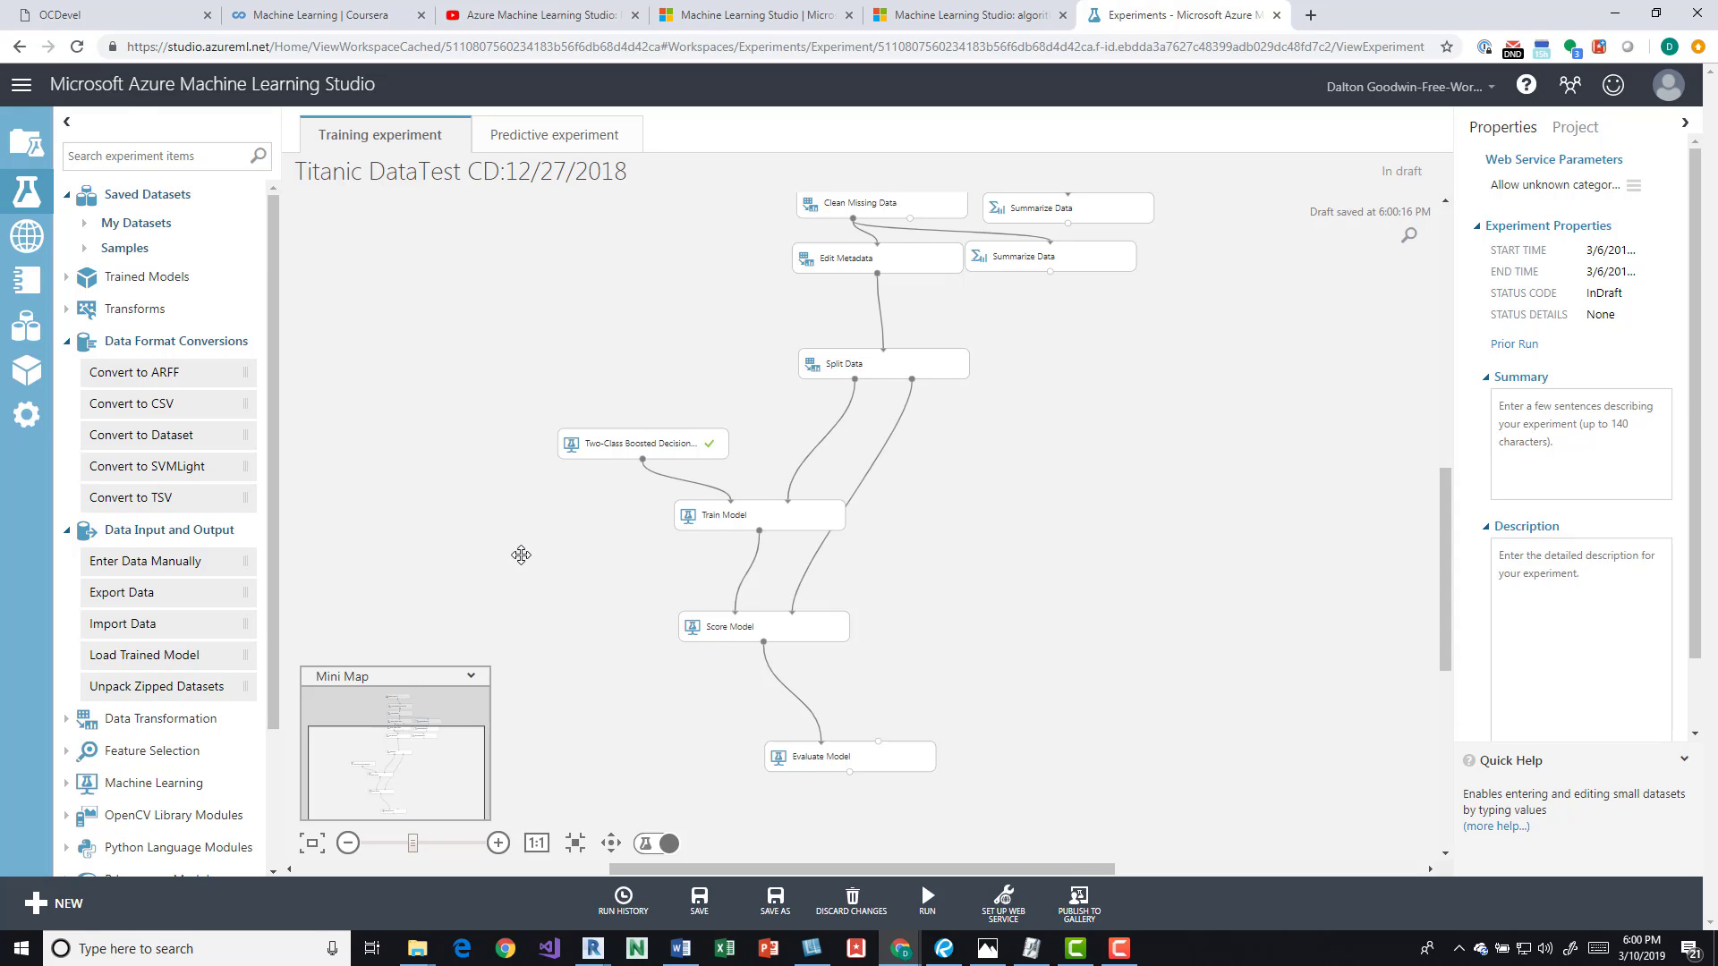
- Switch from the browser to Revit and position the Dynamo window with the FilterRoom.dyn graph over the 3D view
{"action": "left_click", "coordinate": [1611, 14]}
{"action": "left_click_drag", "start_coordinate": [1305, 177], "coordinate": [672, 100]}
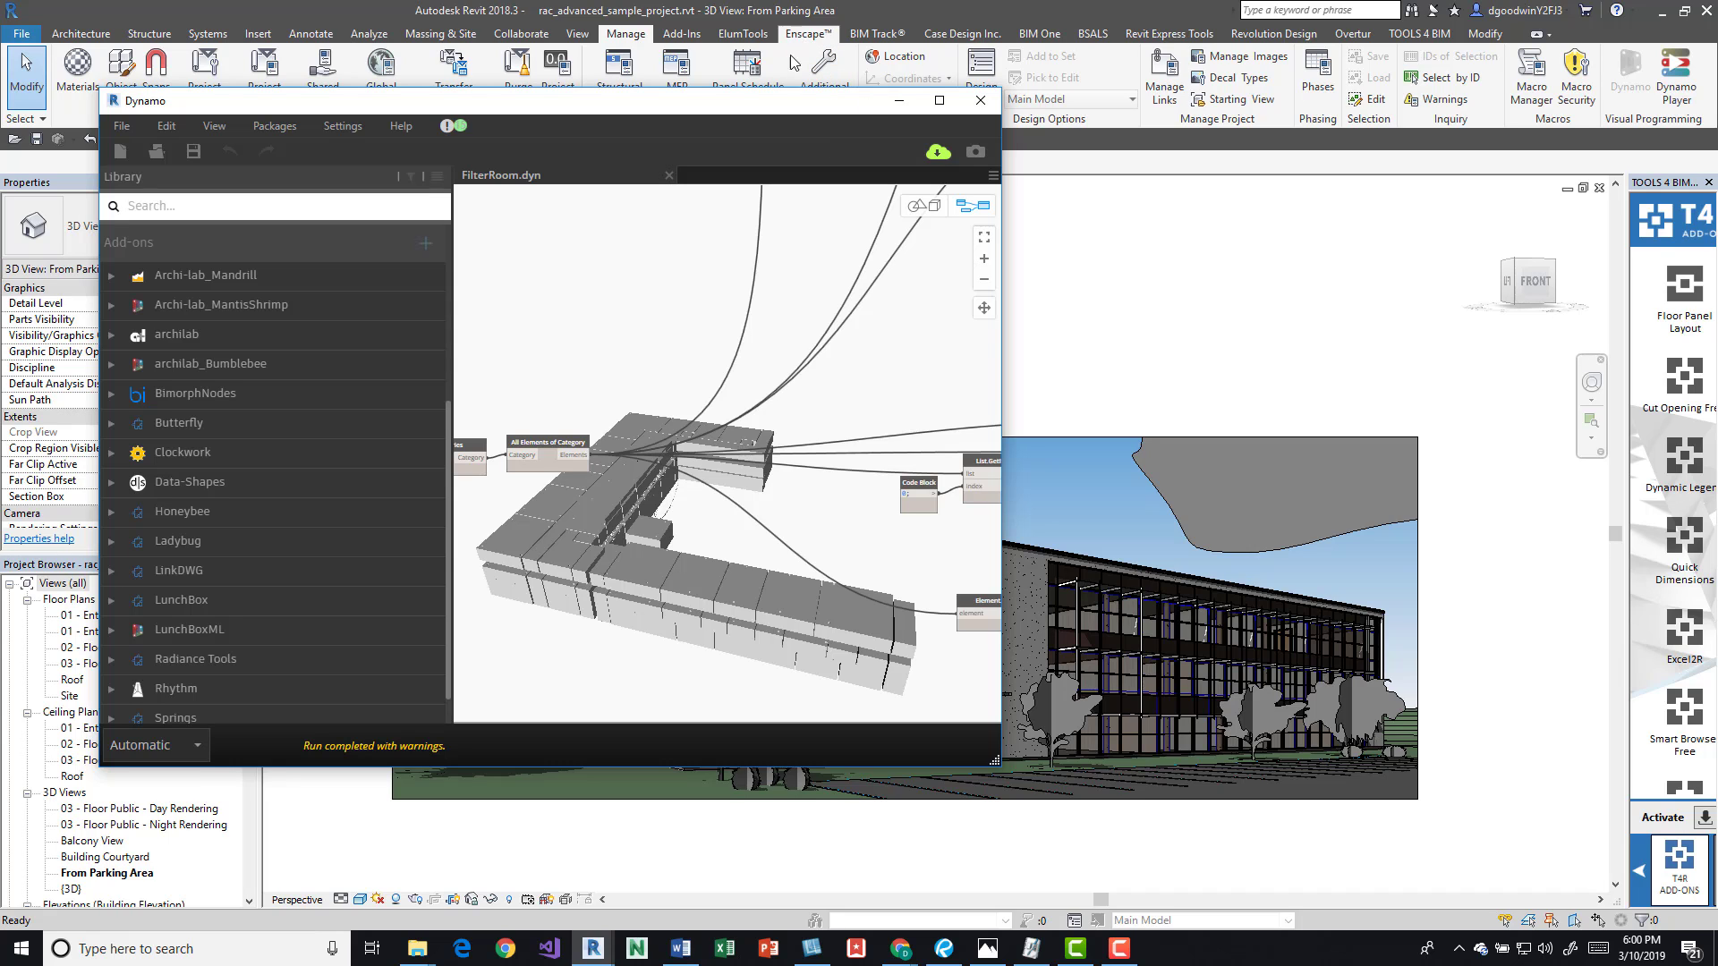
{"action": "left_click_drag", "start_coordinate": [978, 86], "coordinate": [977, 115]}
{"action": "left_click_drag", "start_coordinate": [834, 131], "coordinate": [992, 123]}
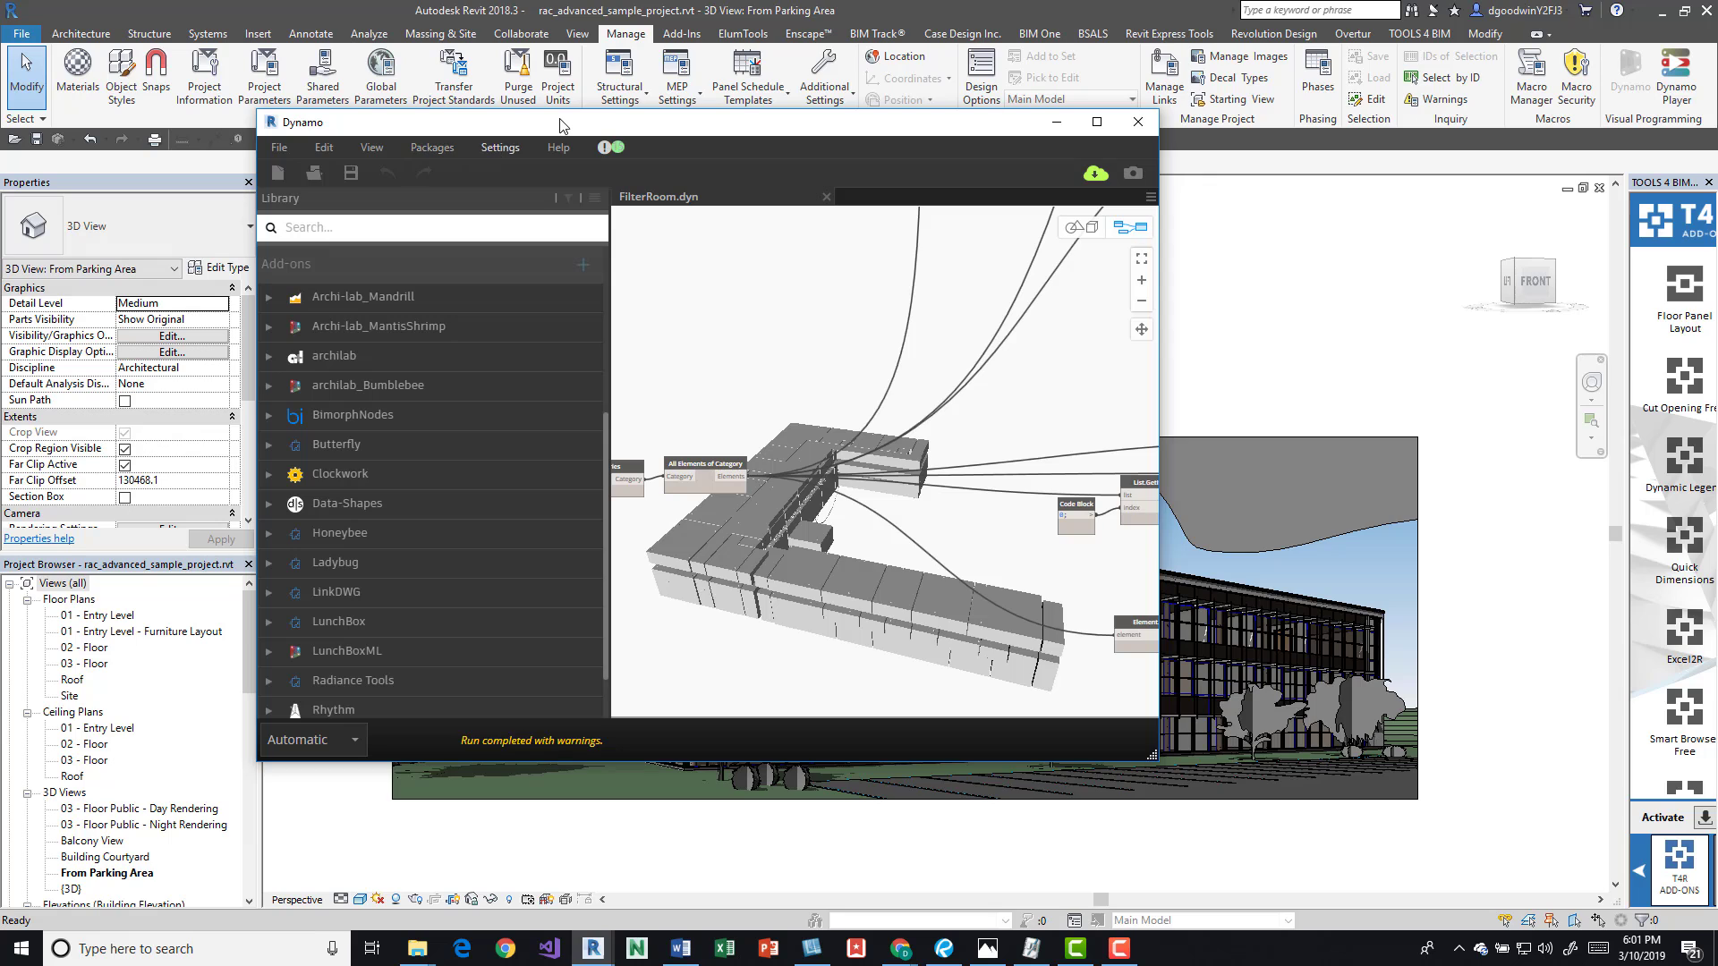
{"action": "left_click_drag", "start_coordinate": [519, 132], "coordinate": [538, 207]}
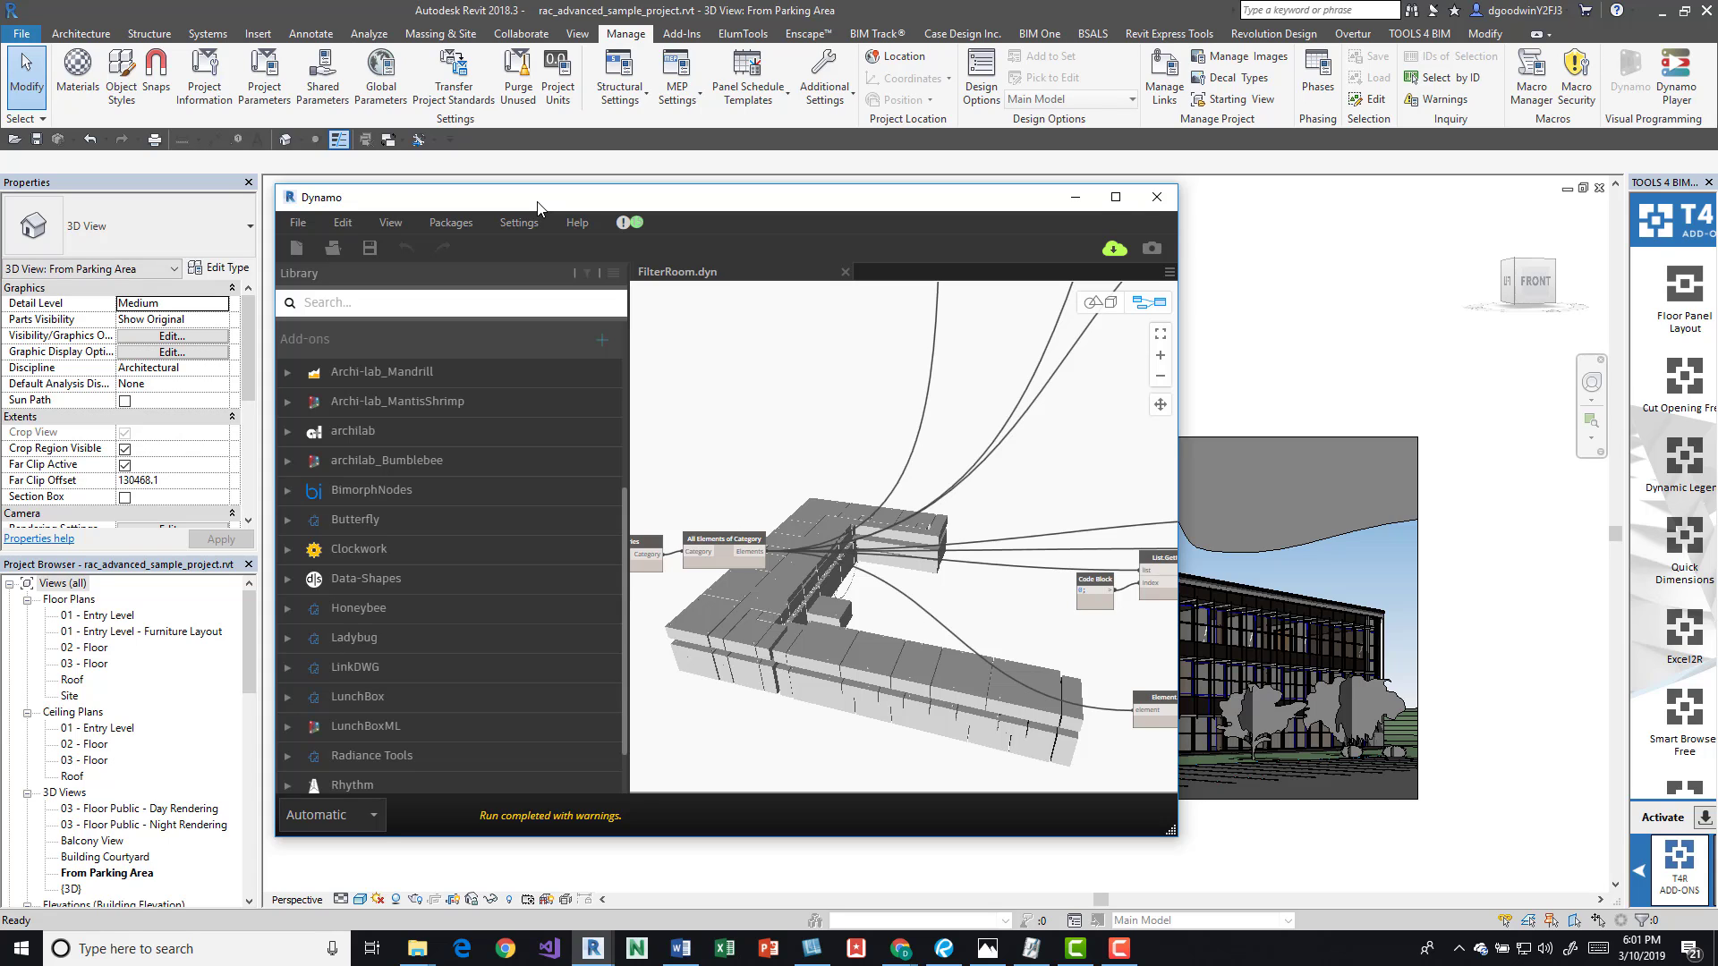
{"action": "left_click_drag", "start_coordinate": [539, 208], "coordinate": [691, 356]}
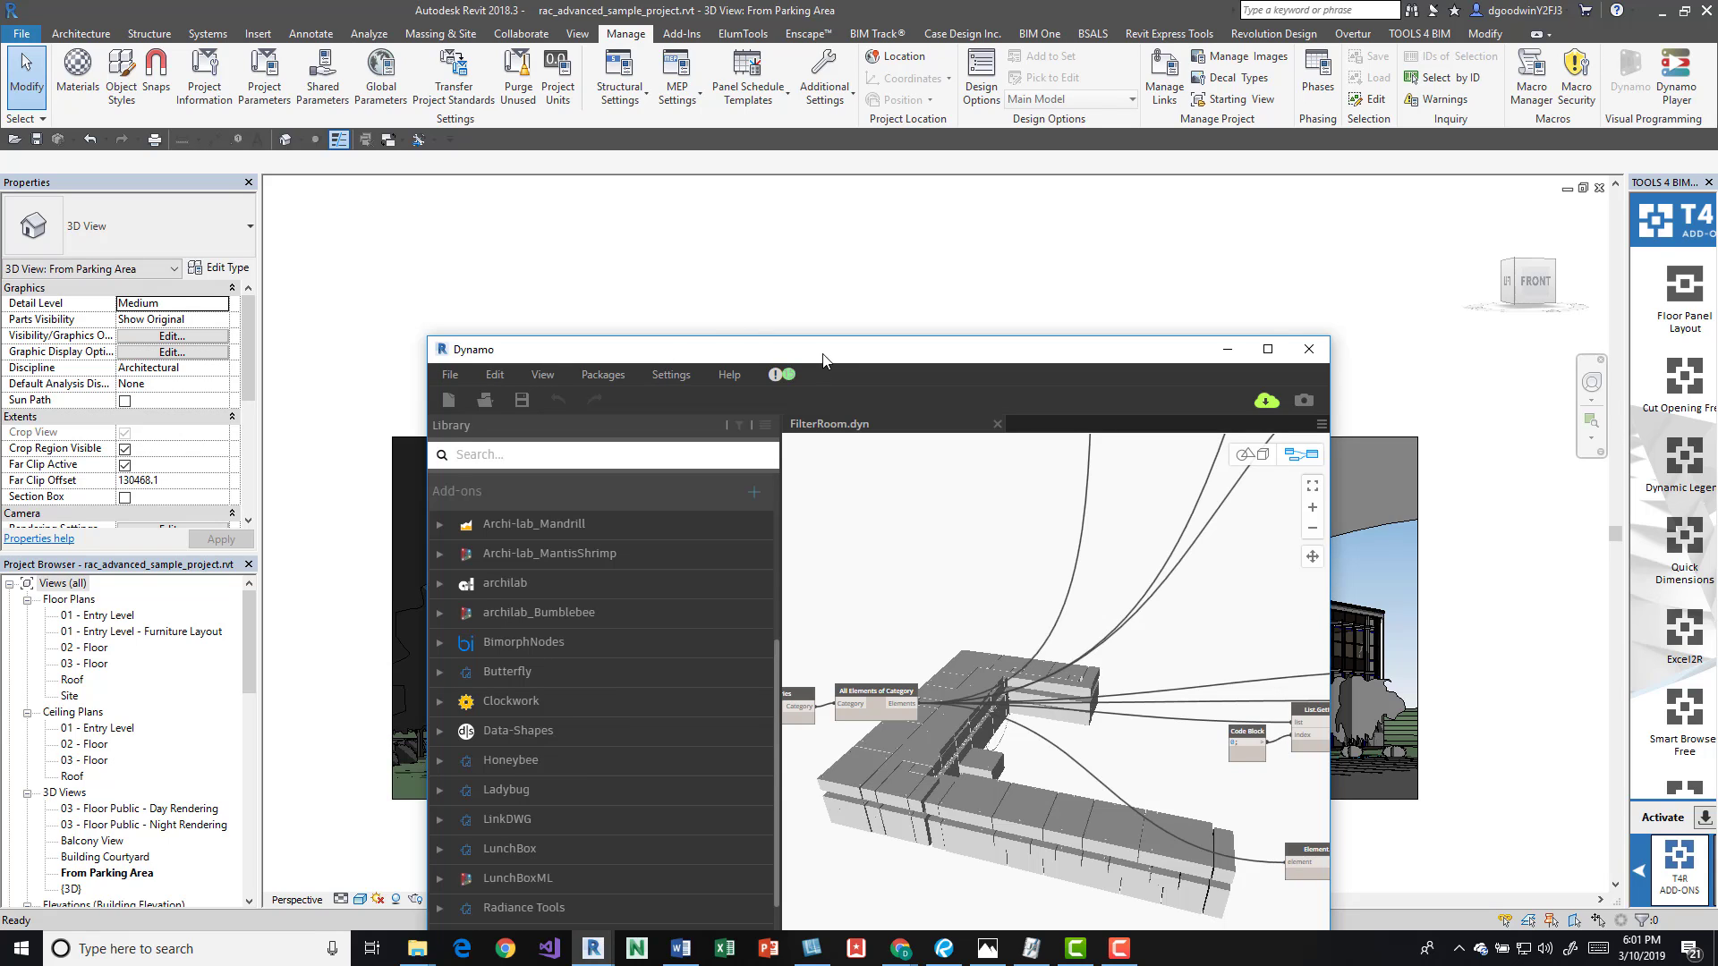
{"action": "left_click_drag", "start_coordinate": [824, 360], "coordinate": [600, 285]}
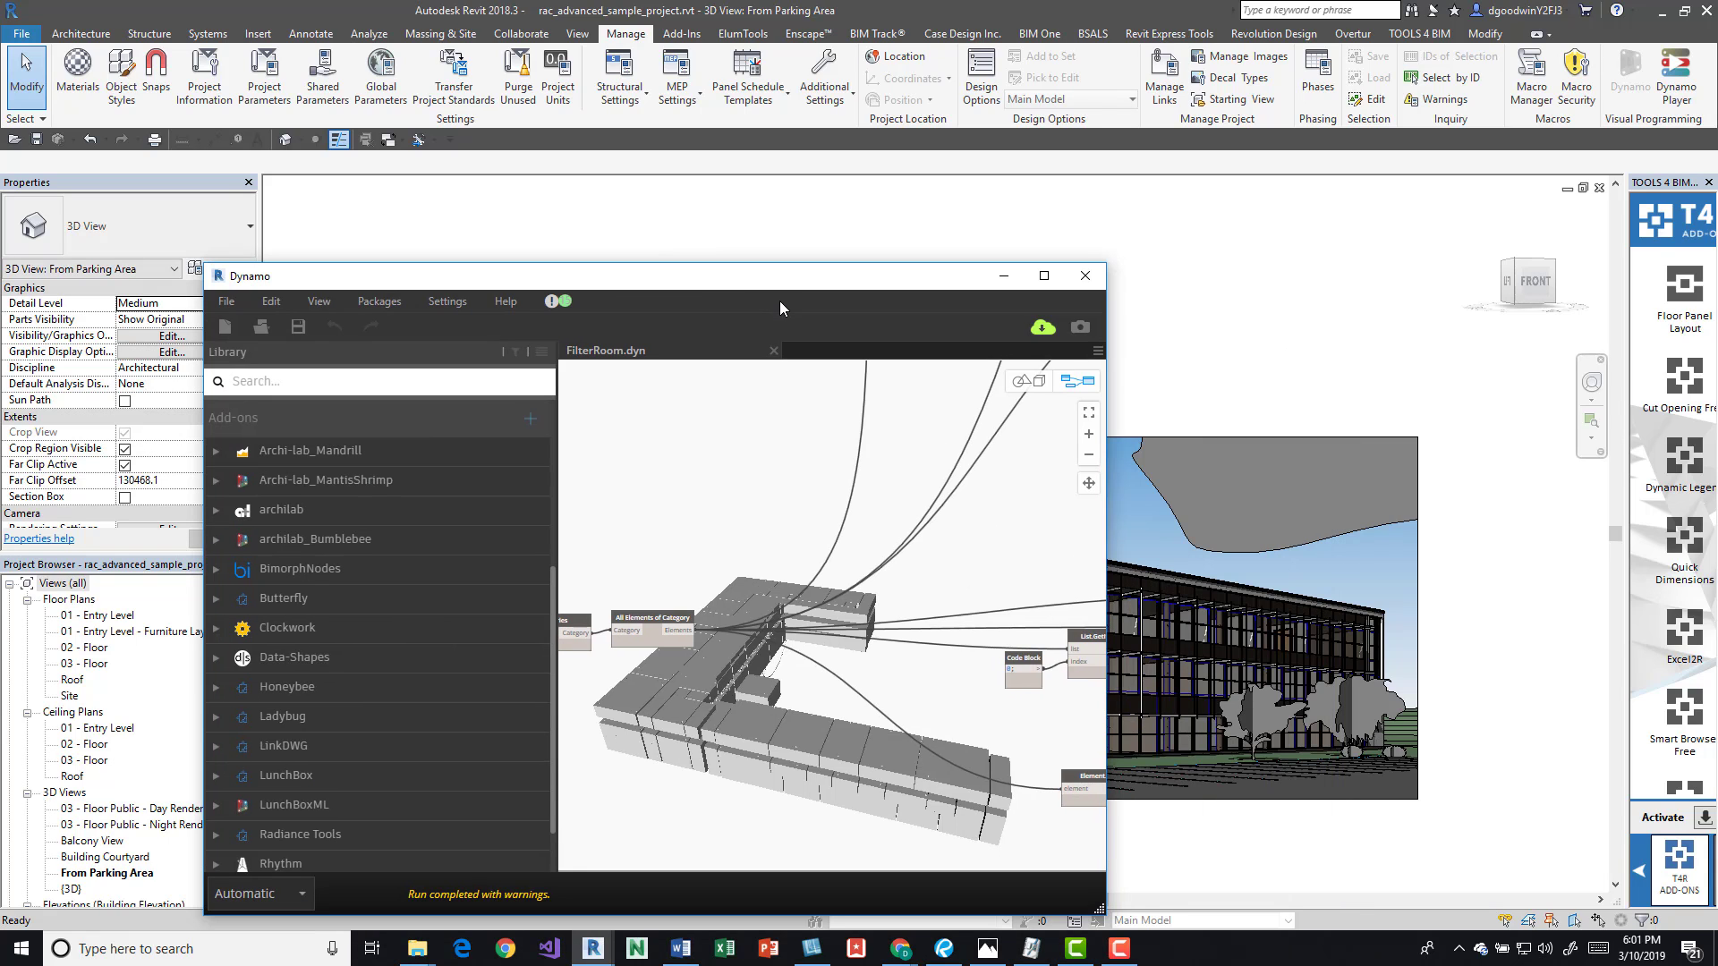